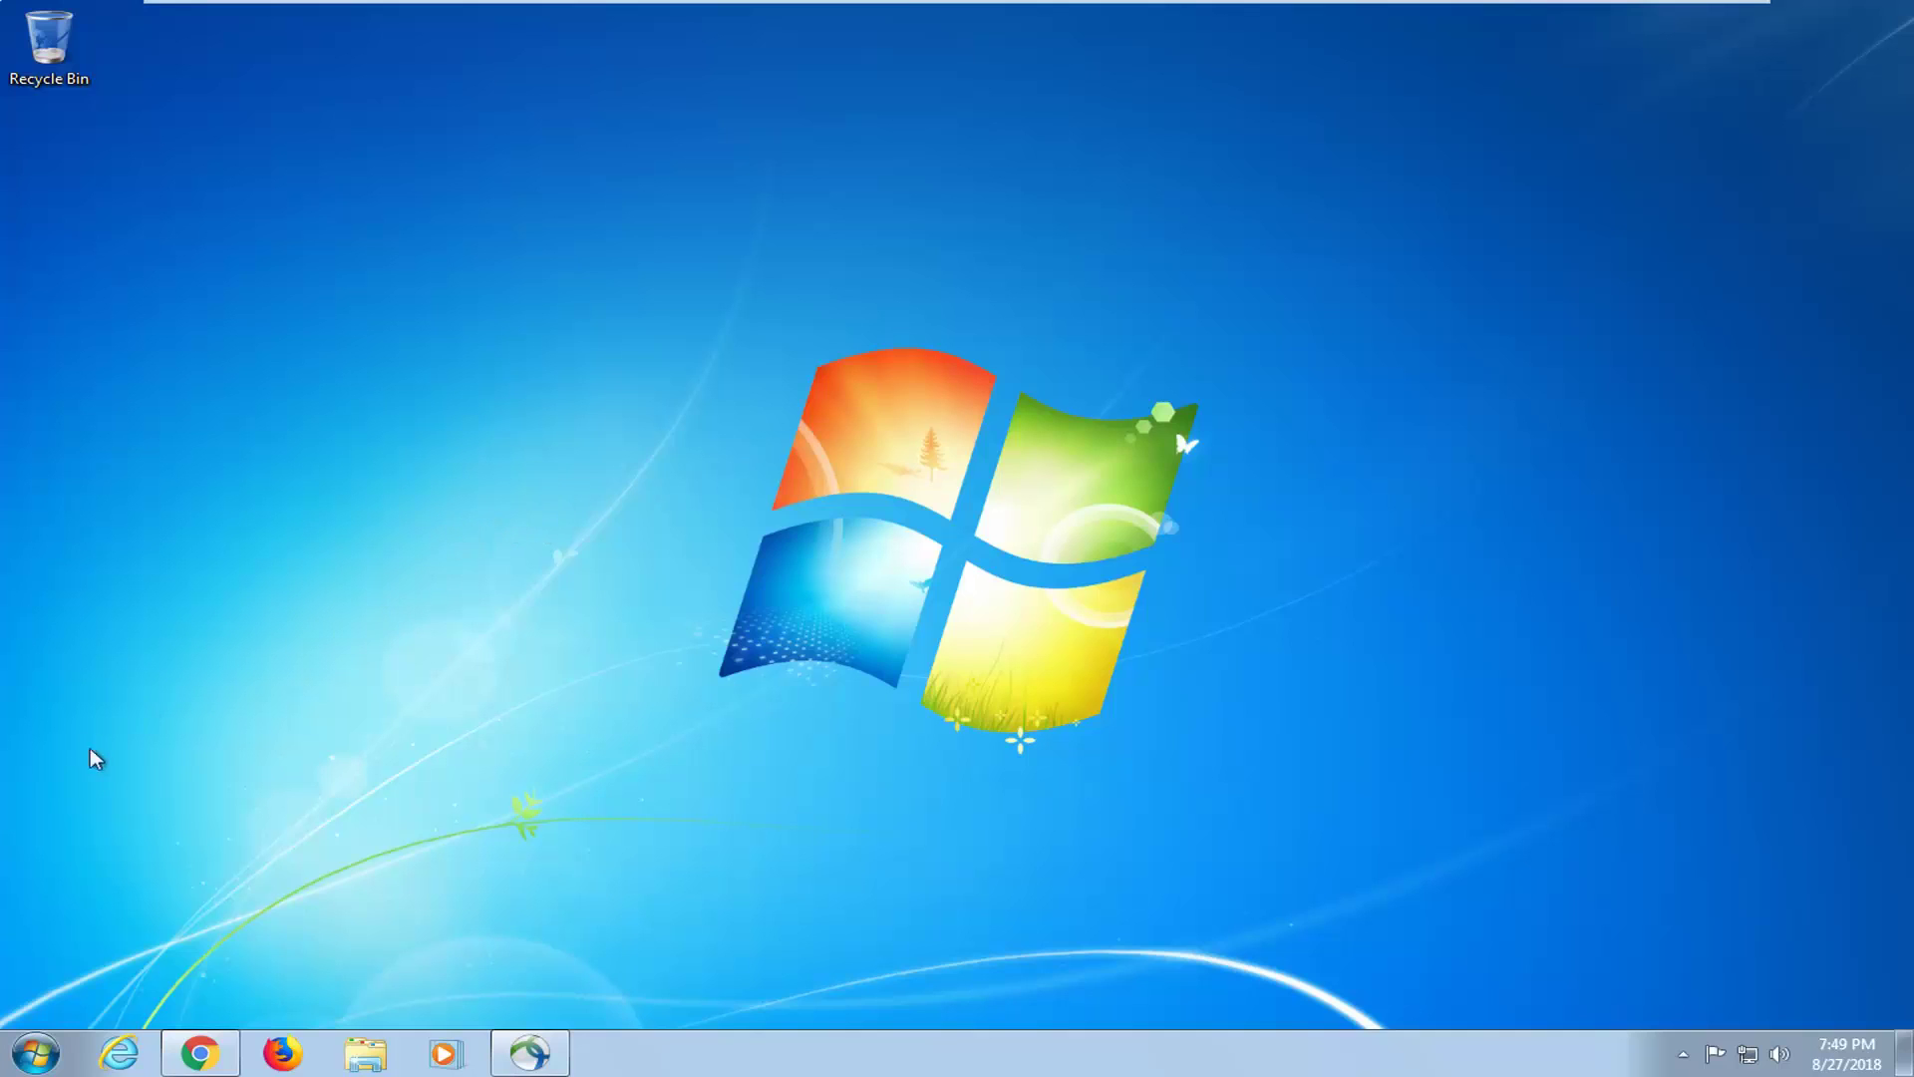
# Step: Search the Start menu for 'windows explorer', replacing the mistaken 'file explorer' query
pyautogui.click(18, 1063)
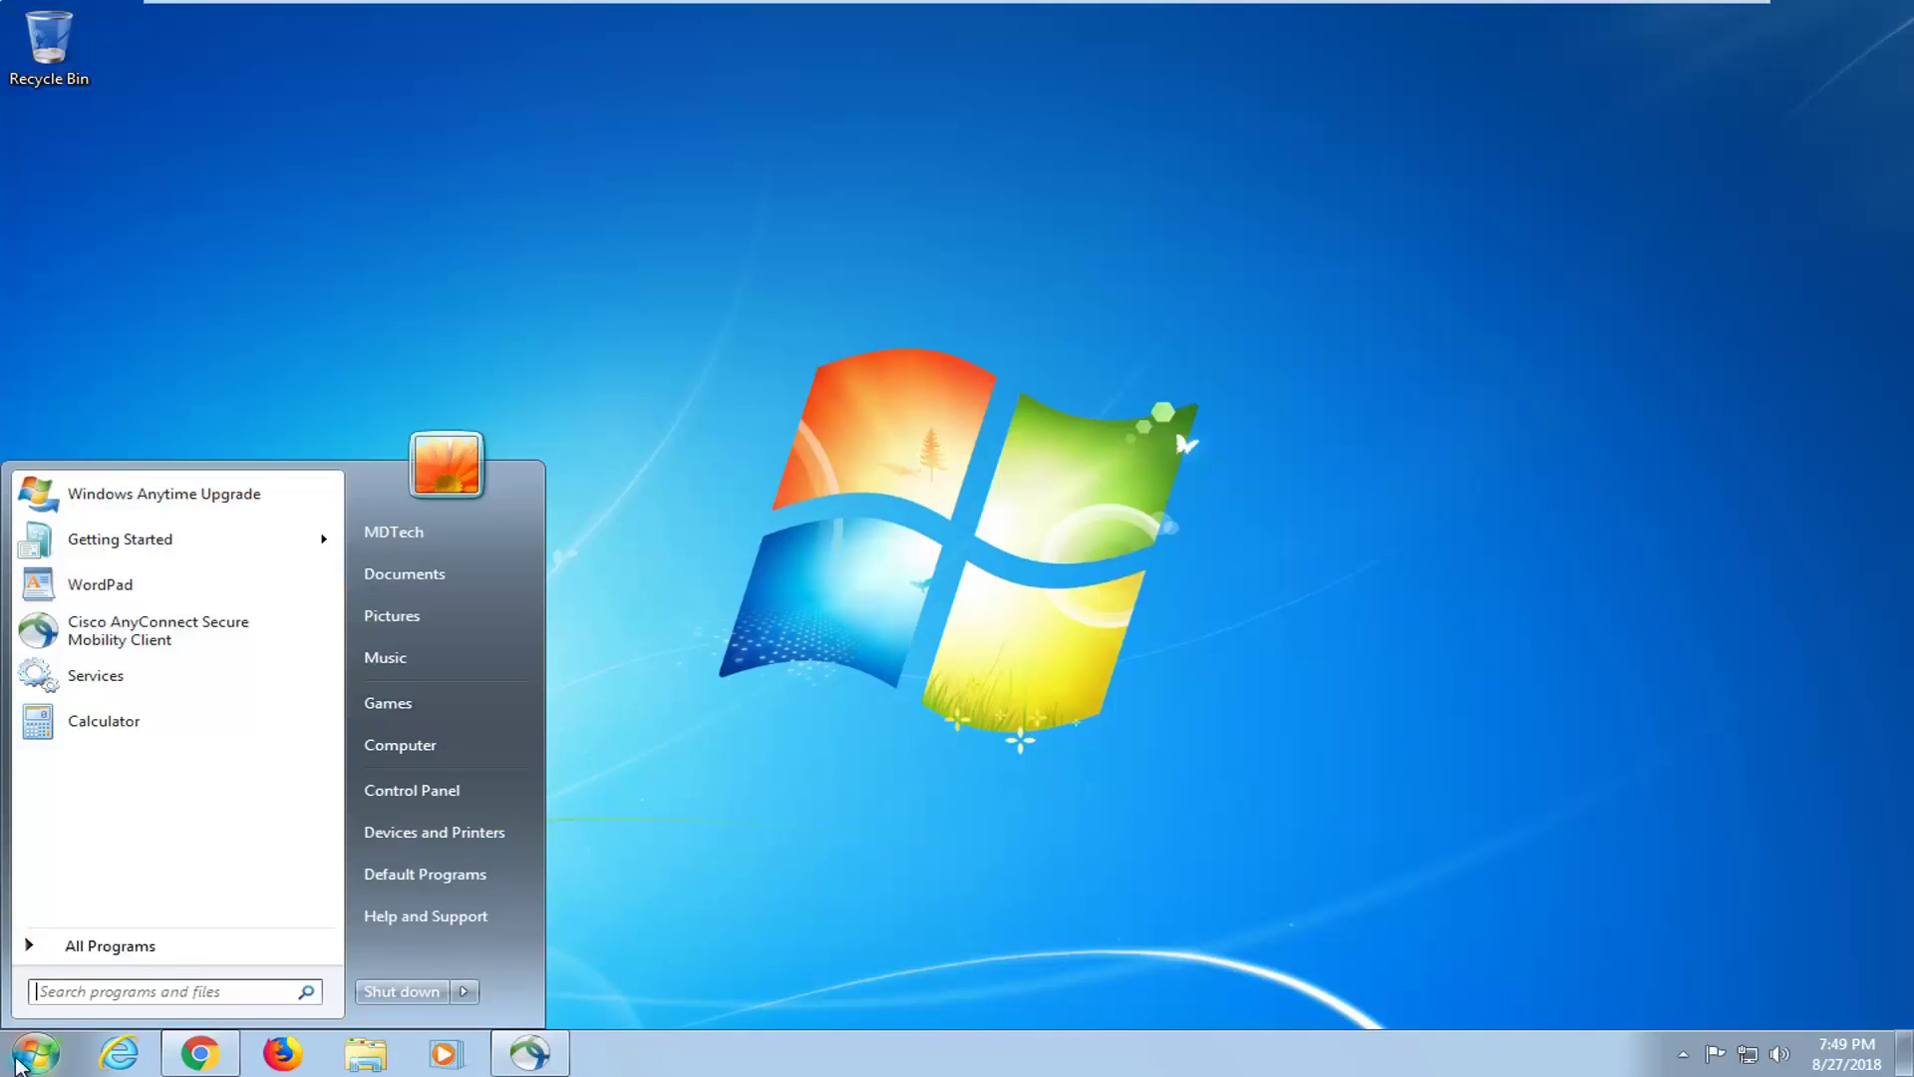
pyautogui.write('file explorer')
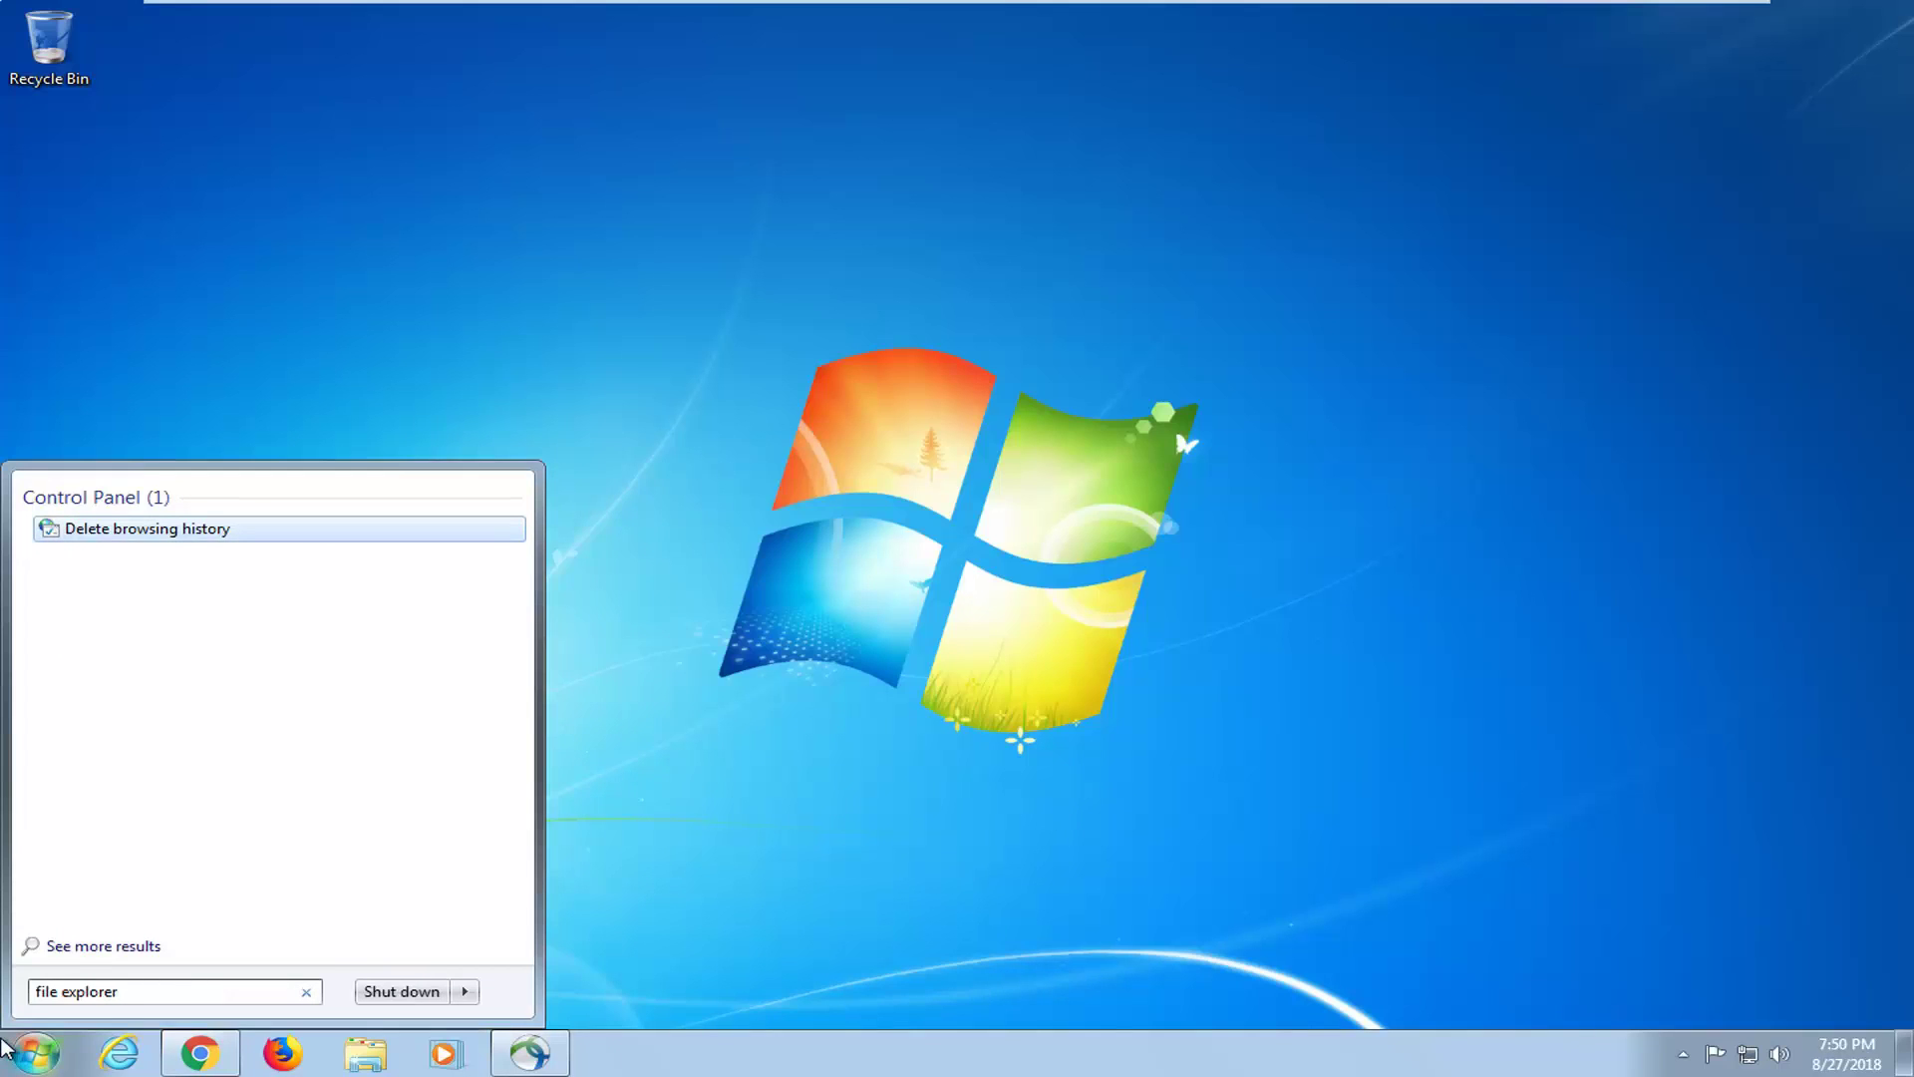
pyautogui.hotkey('ctrl', 'a')
pyautogui.press('BackSpace')
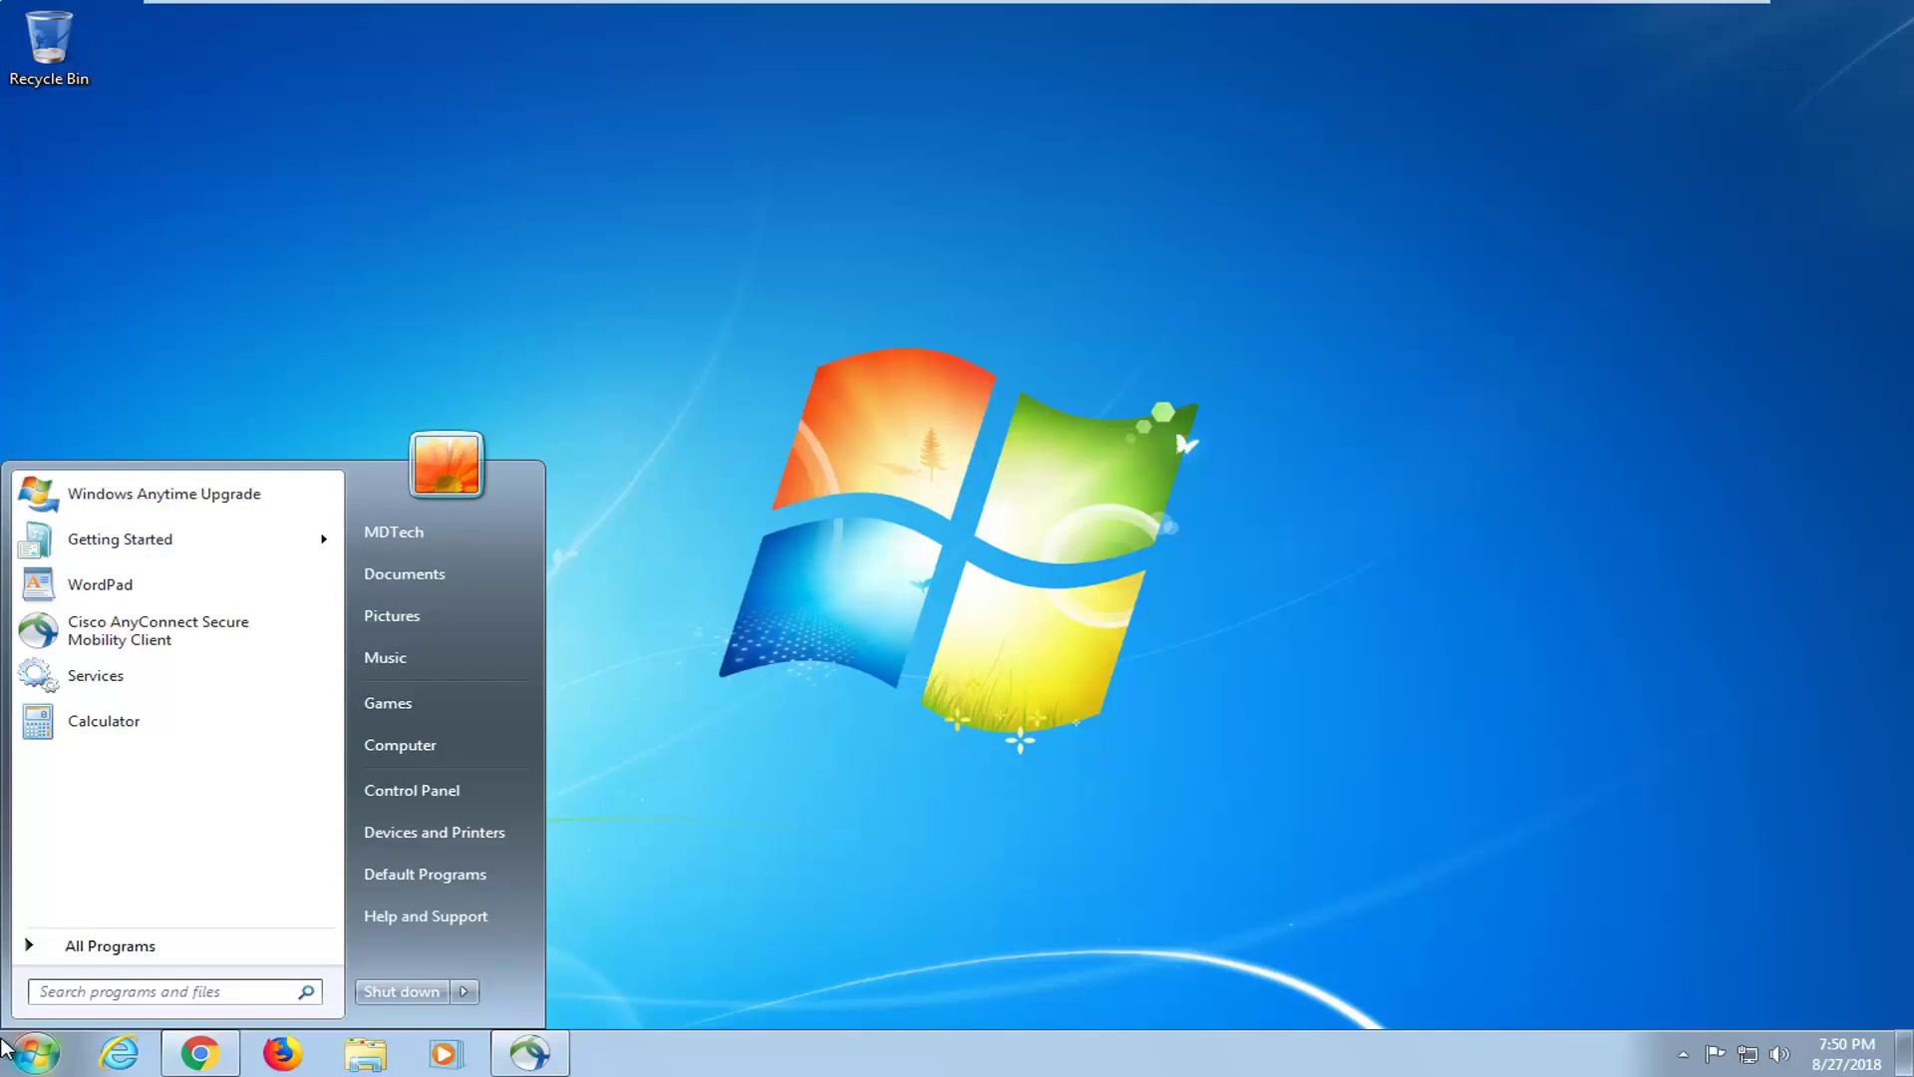
pyautogui.write('windows e')
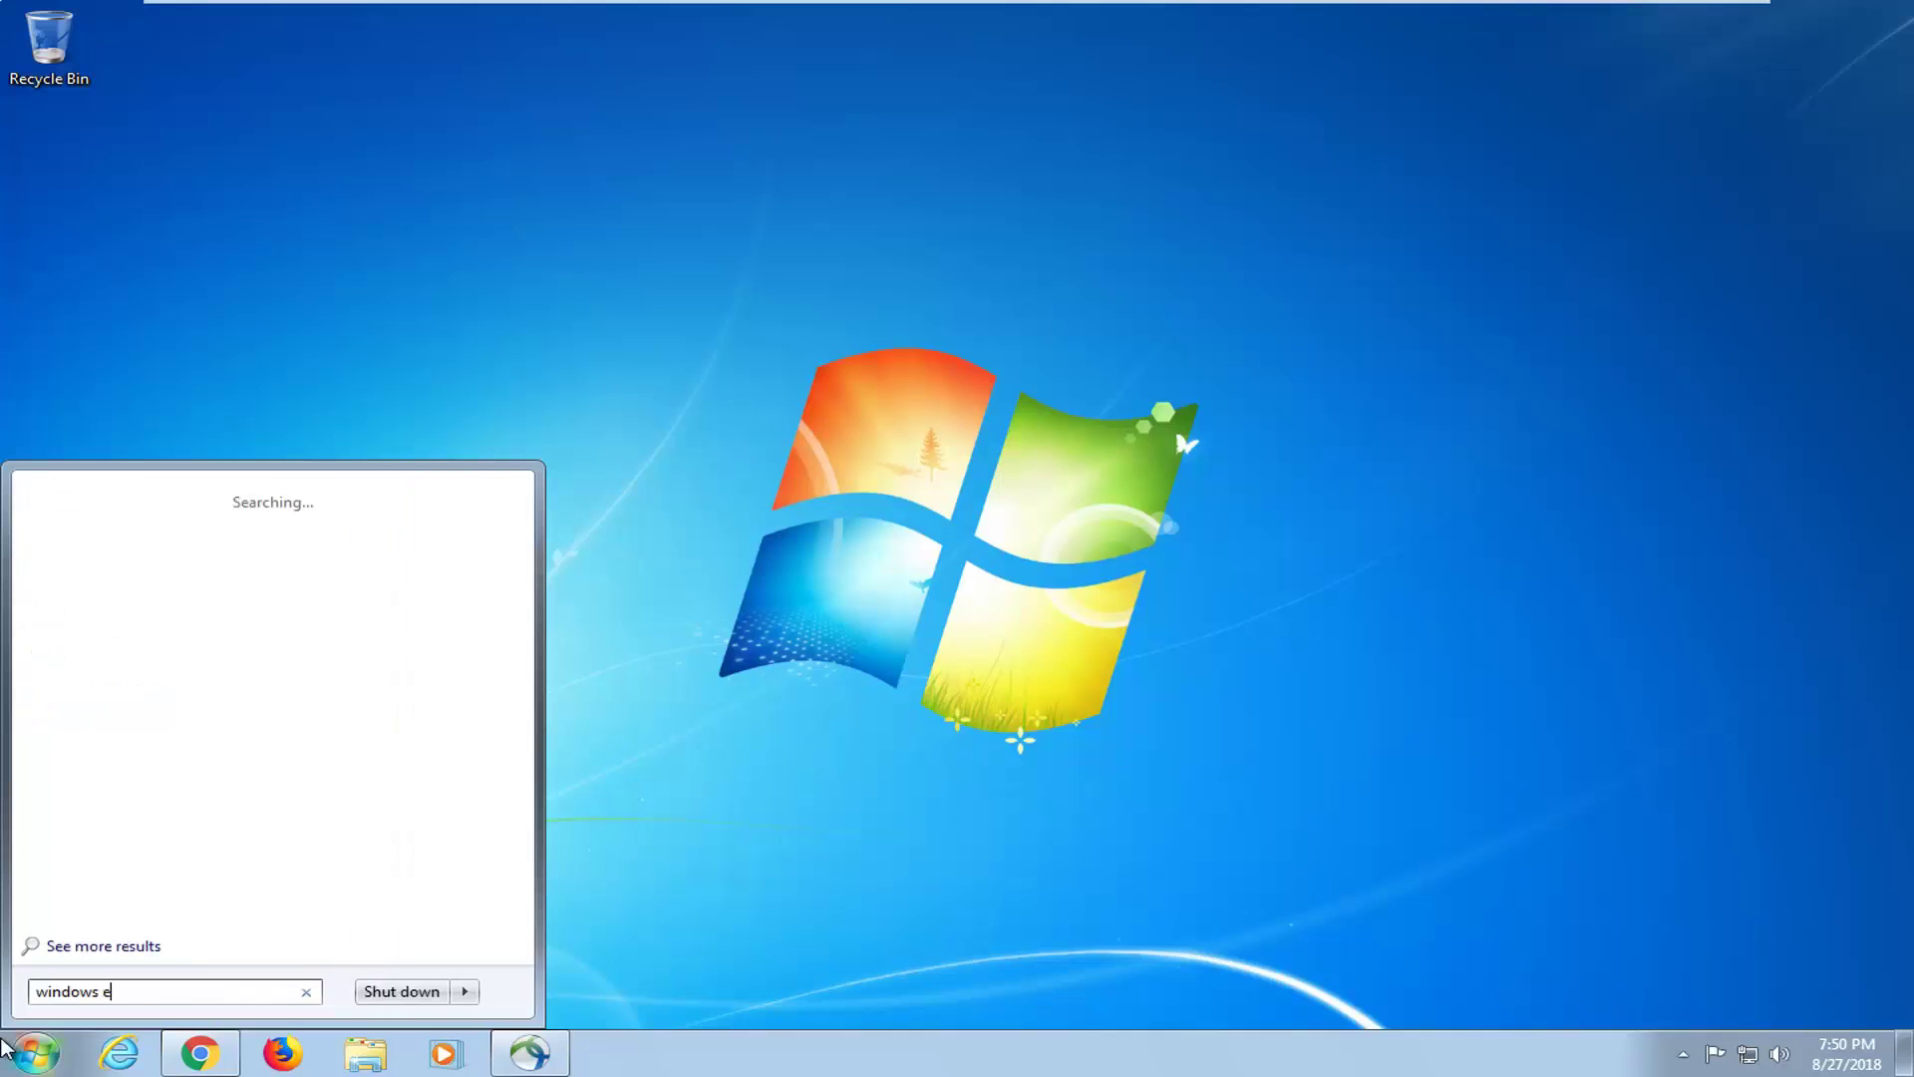
pyautogui.write('xplorer')
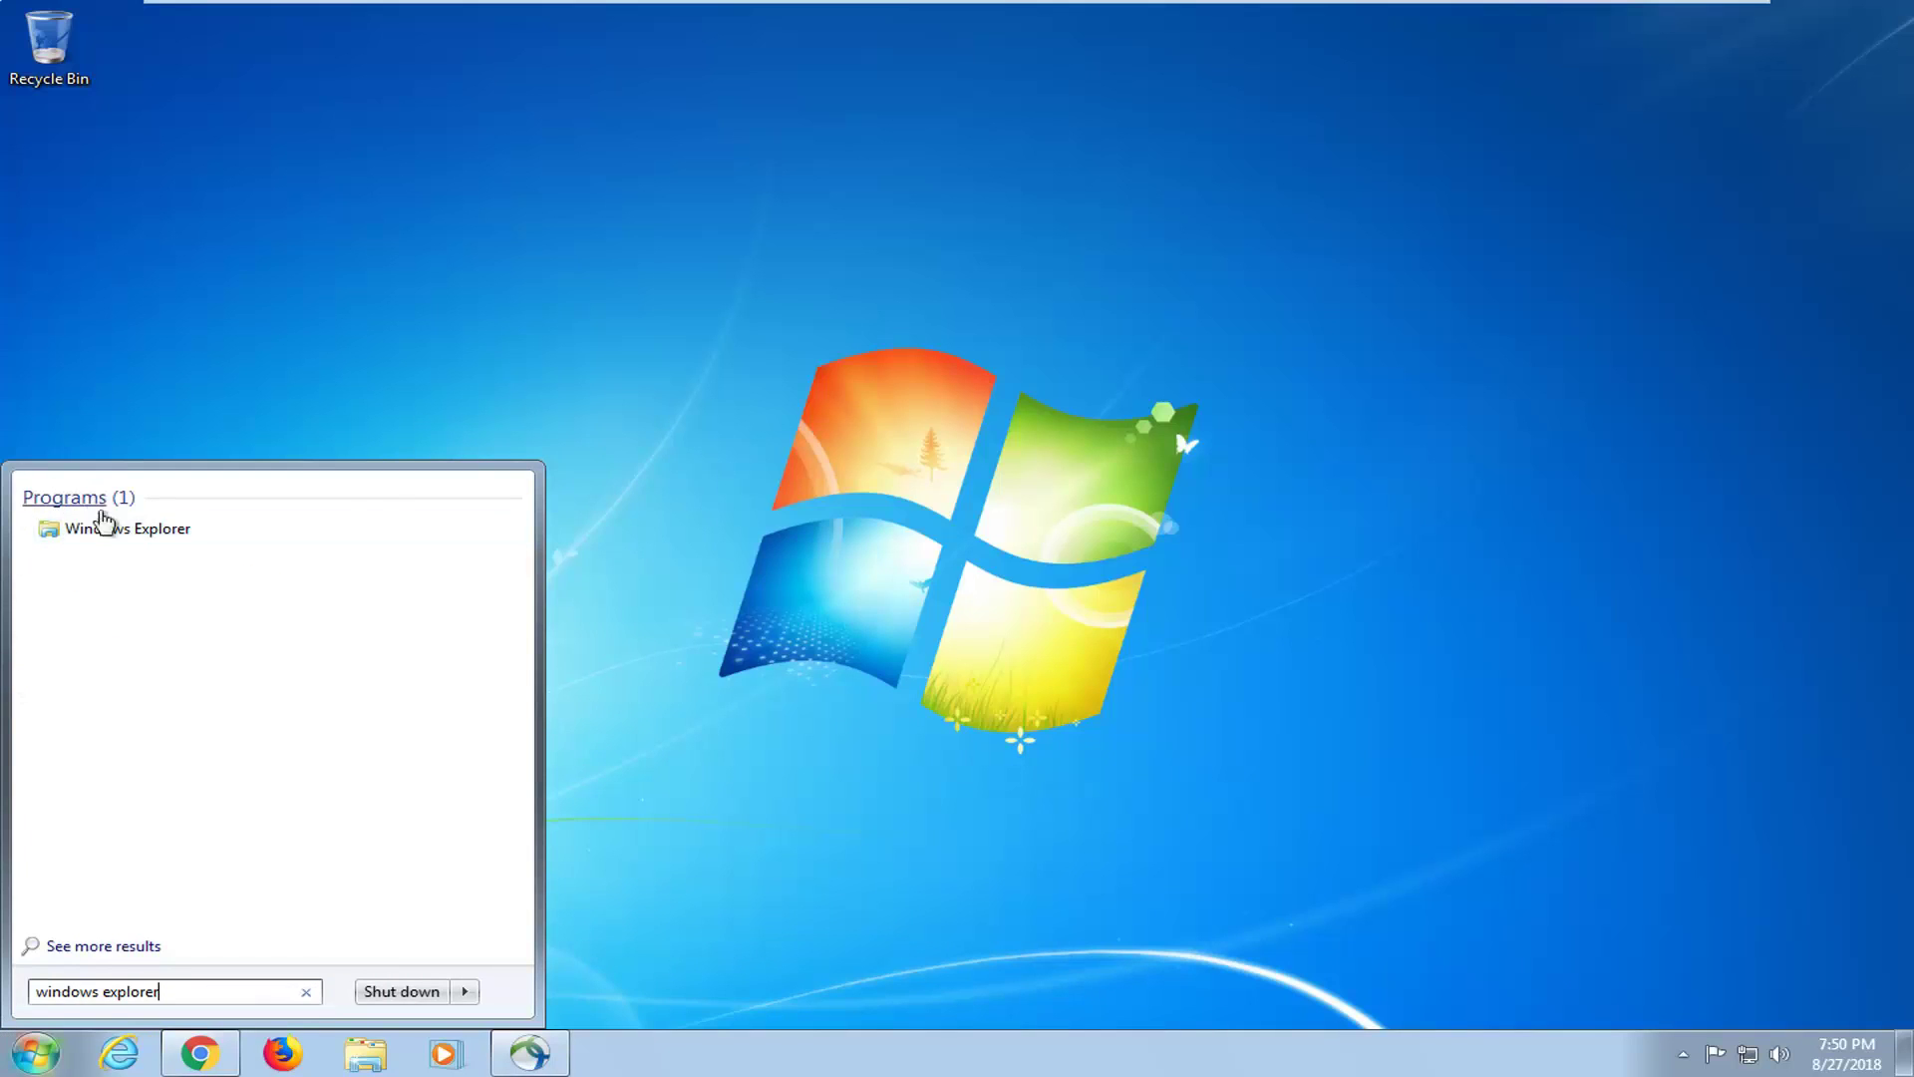
# Step: Launch Windows Explorer and browse to C:\Windows\SoftwareDistribution
pyautogui.click(115, 536)
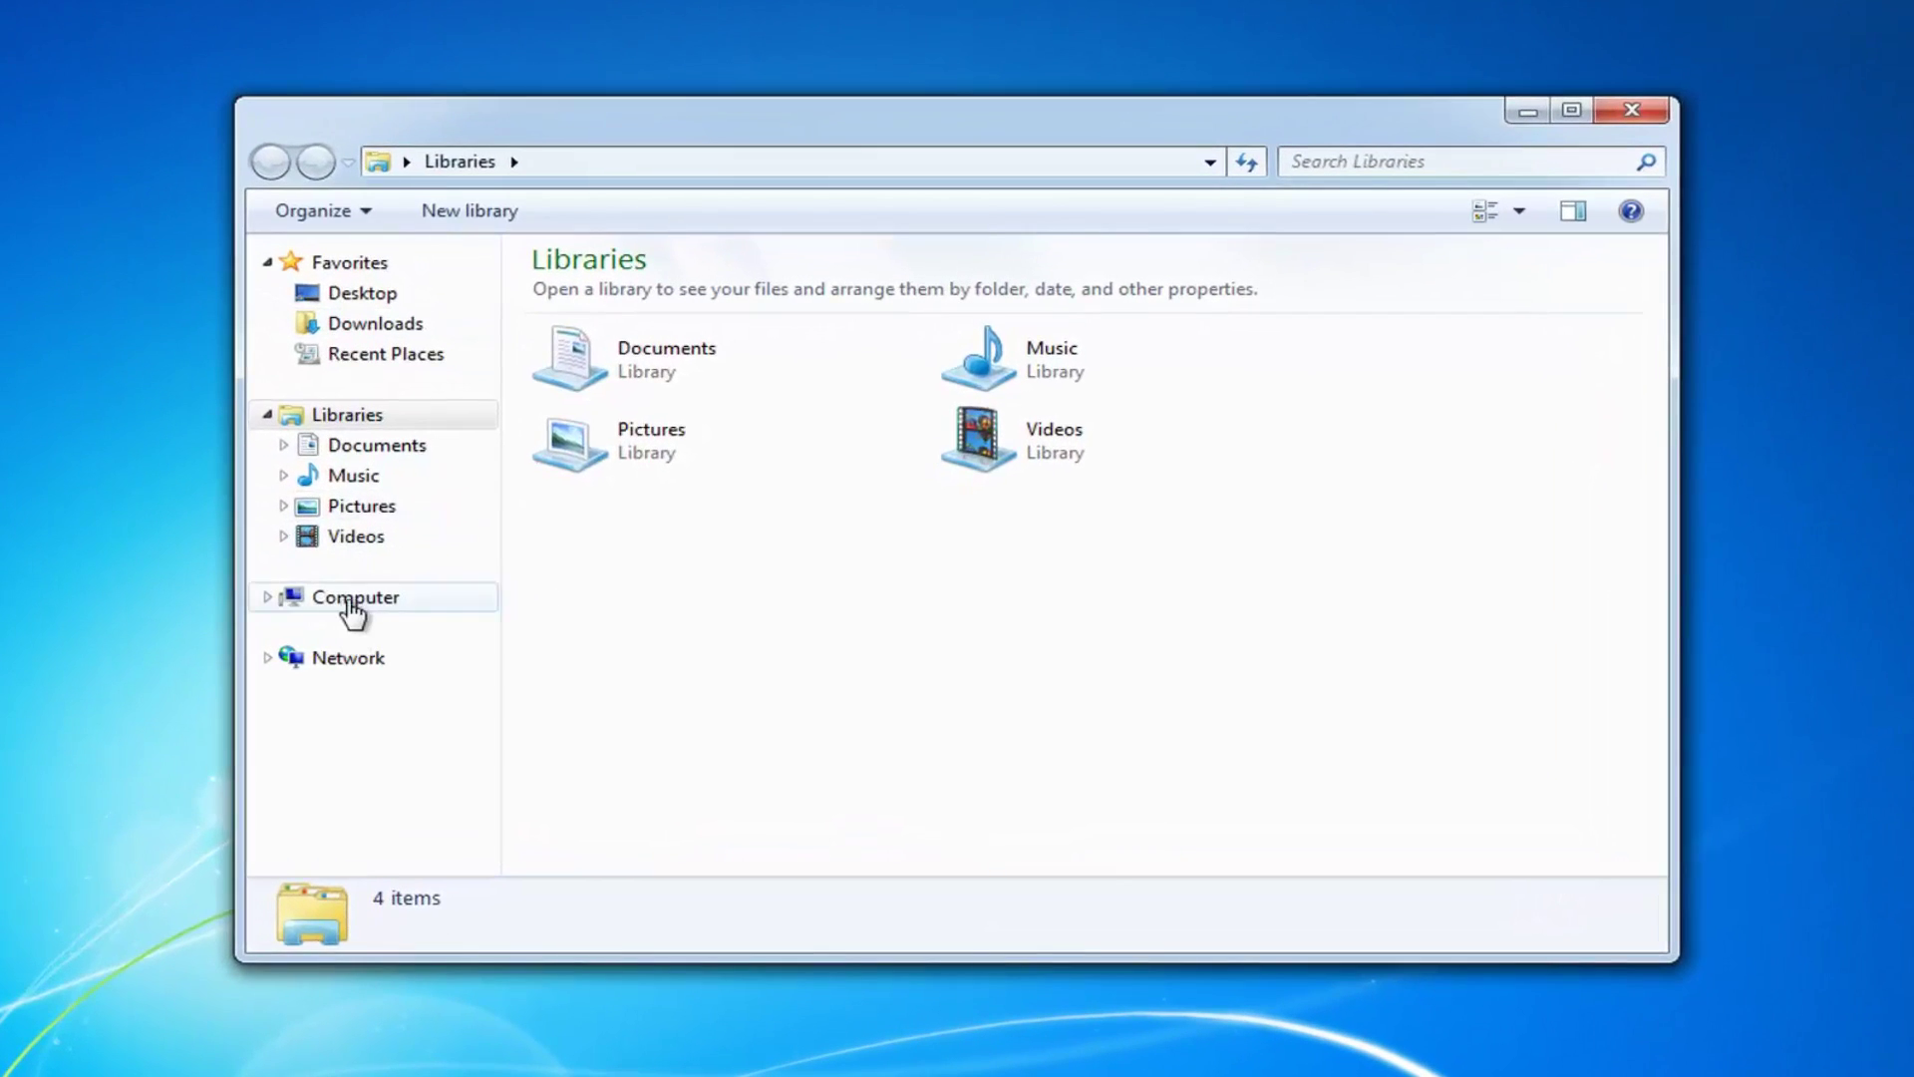
pyautogui.click(349, 599)
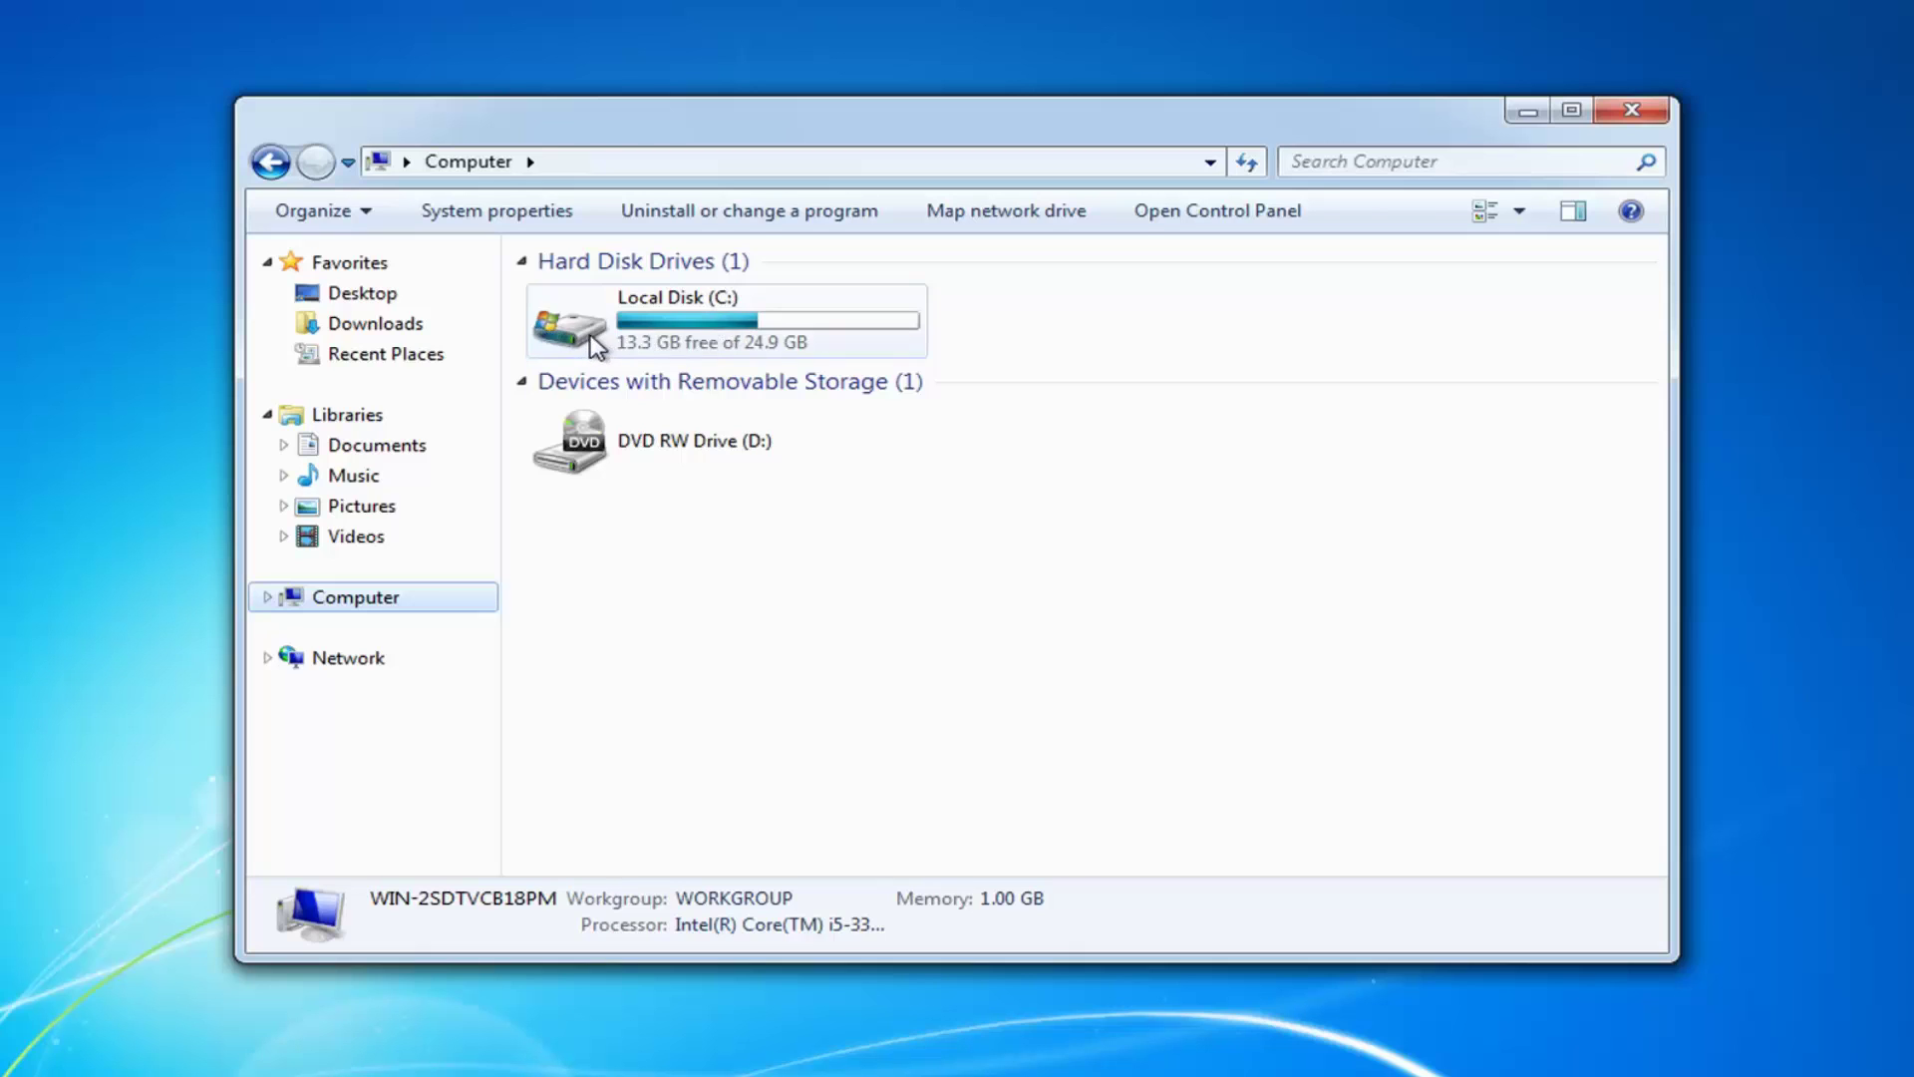
pyautogui.doubleClick(596, 344)
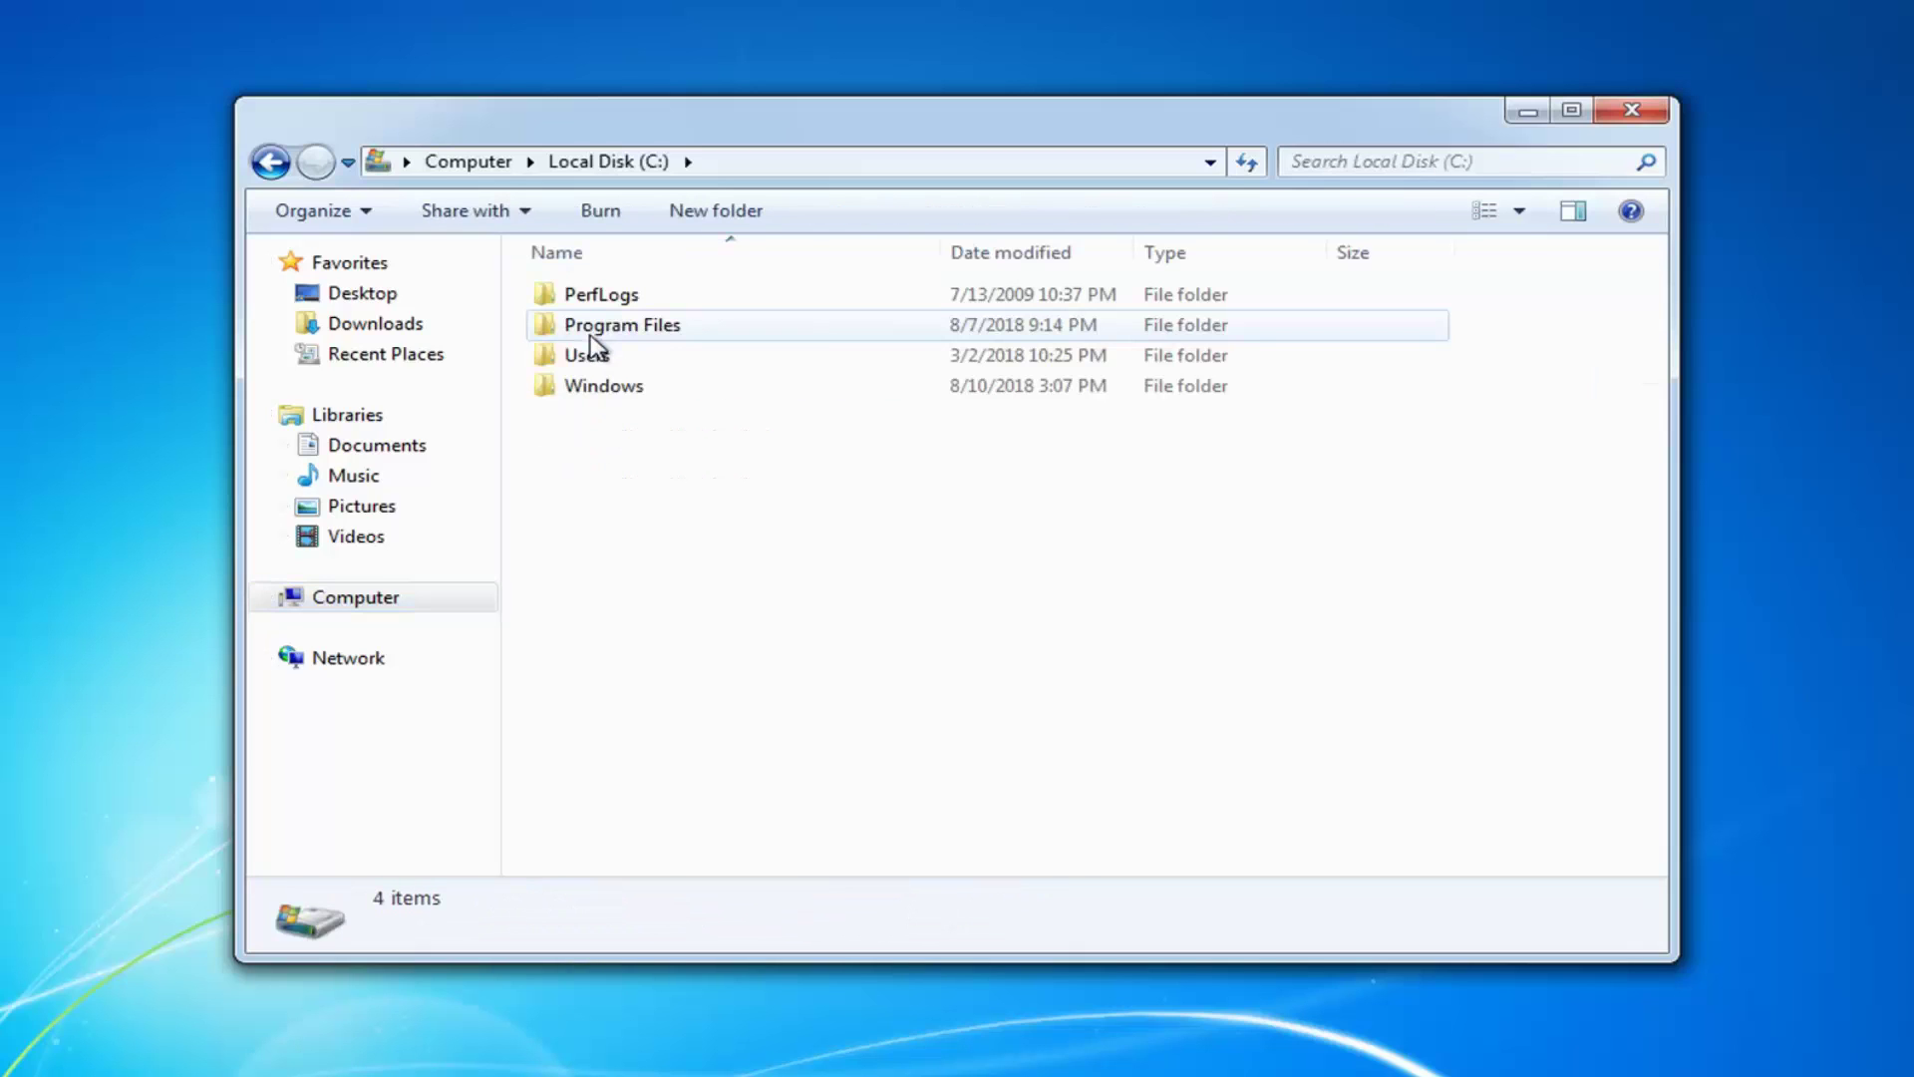
pyautogui.doubleClick(608, 386)
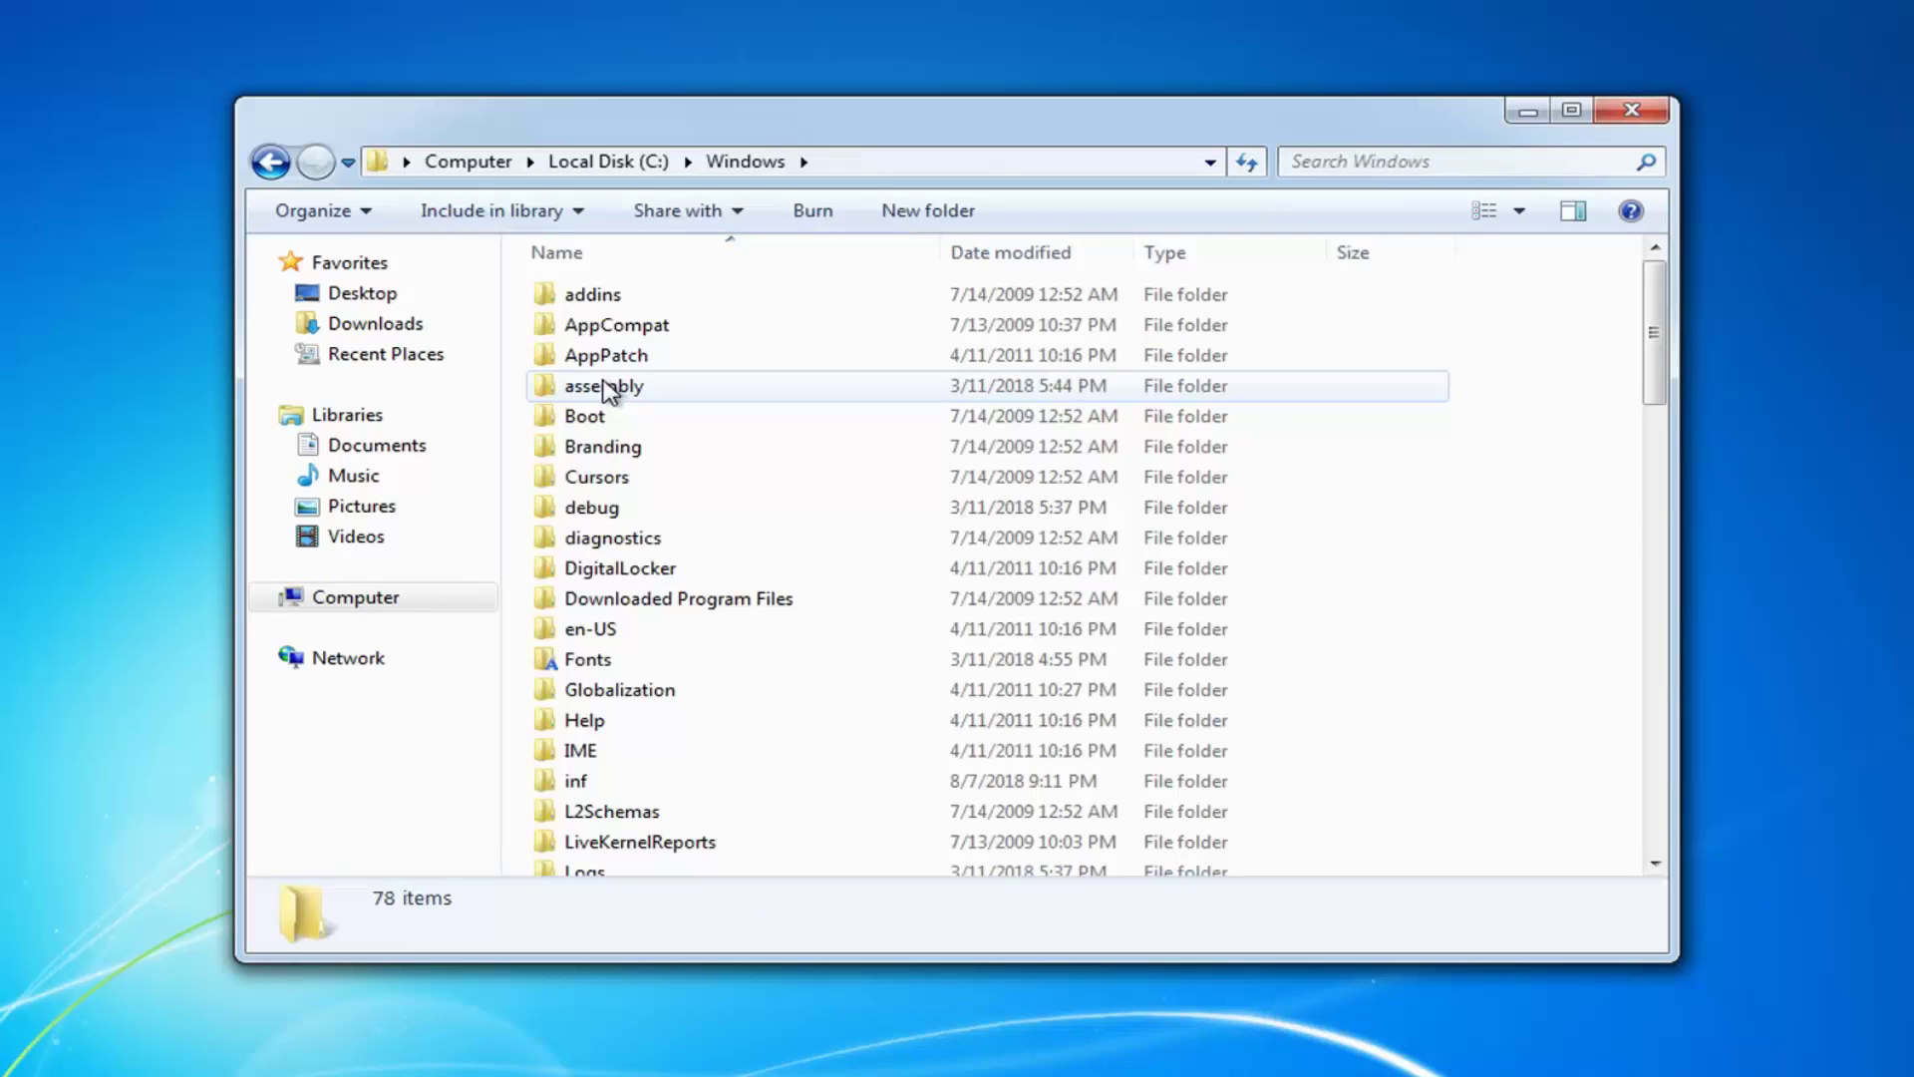
pyautogui.scroll(-10, 686, 513)
pyautogui.click(636, 497)
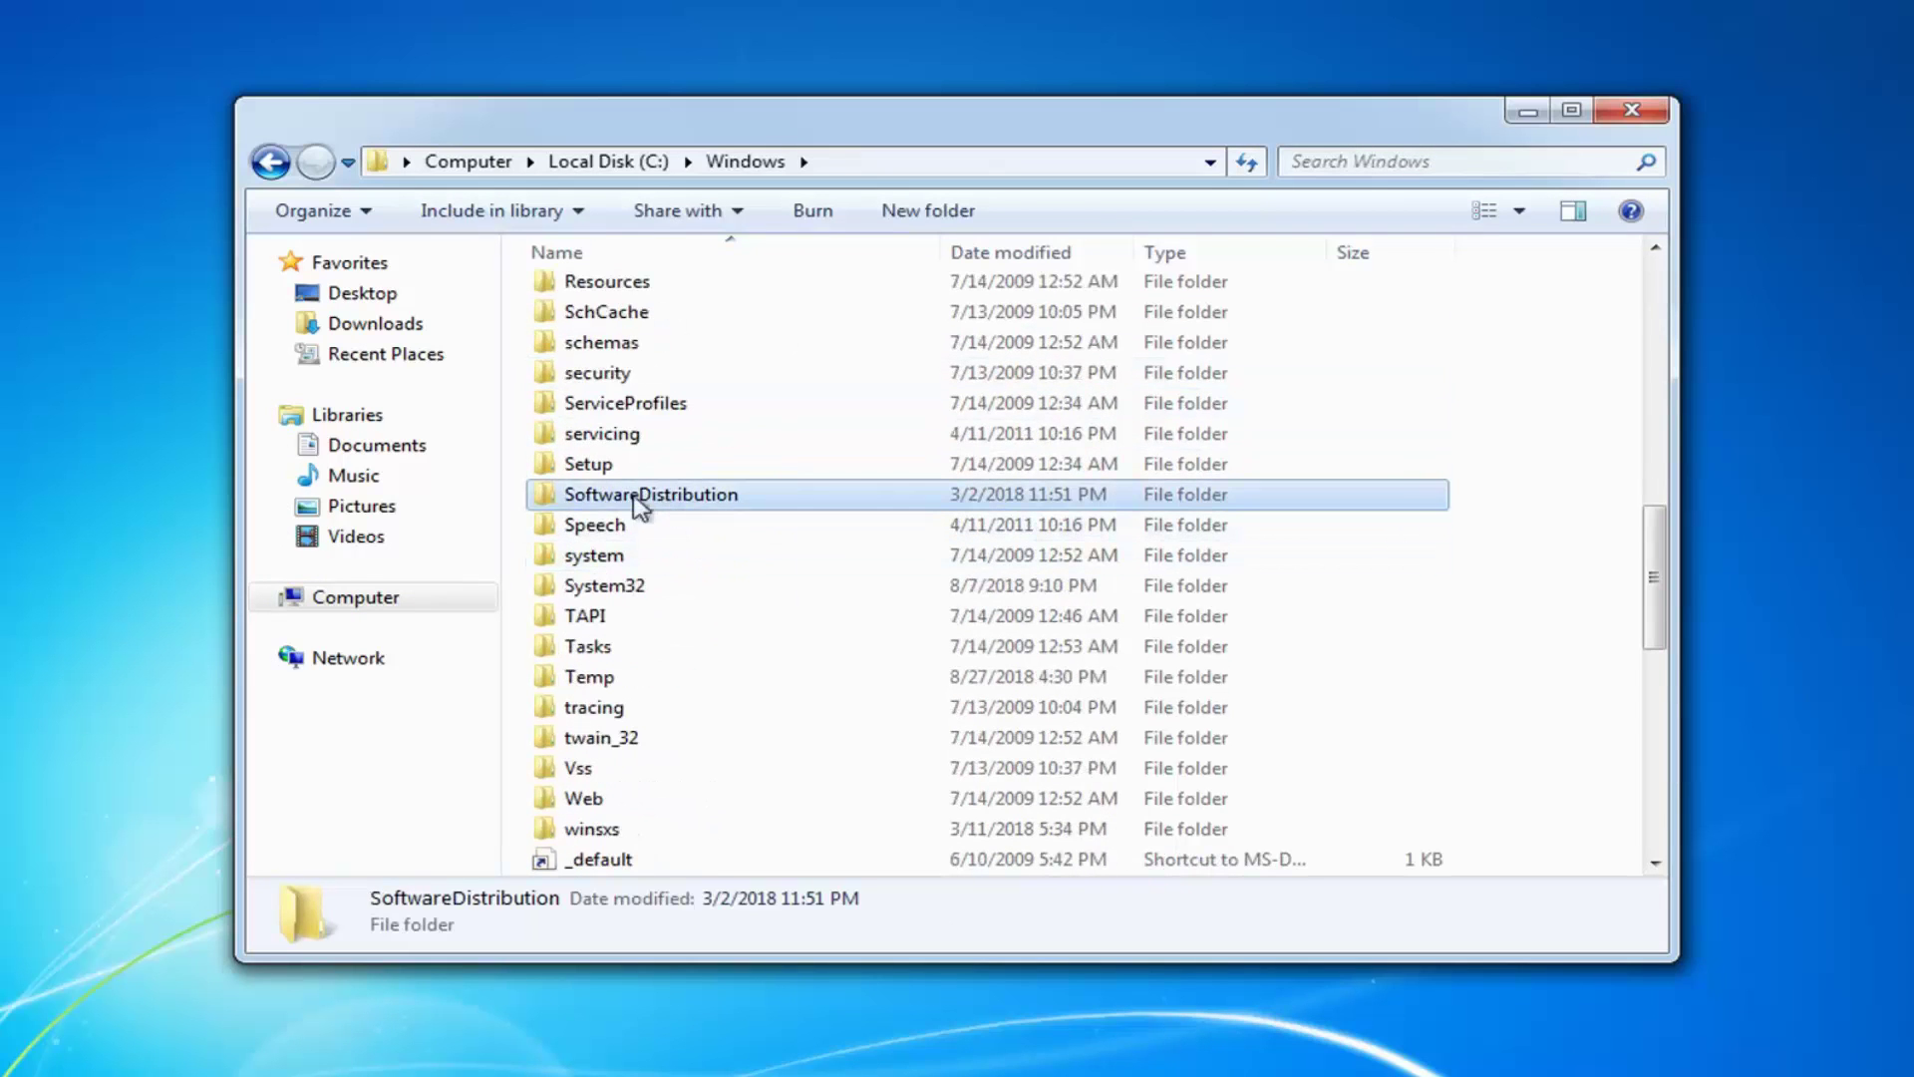
pyautogui.doubleClick(638, 496)
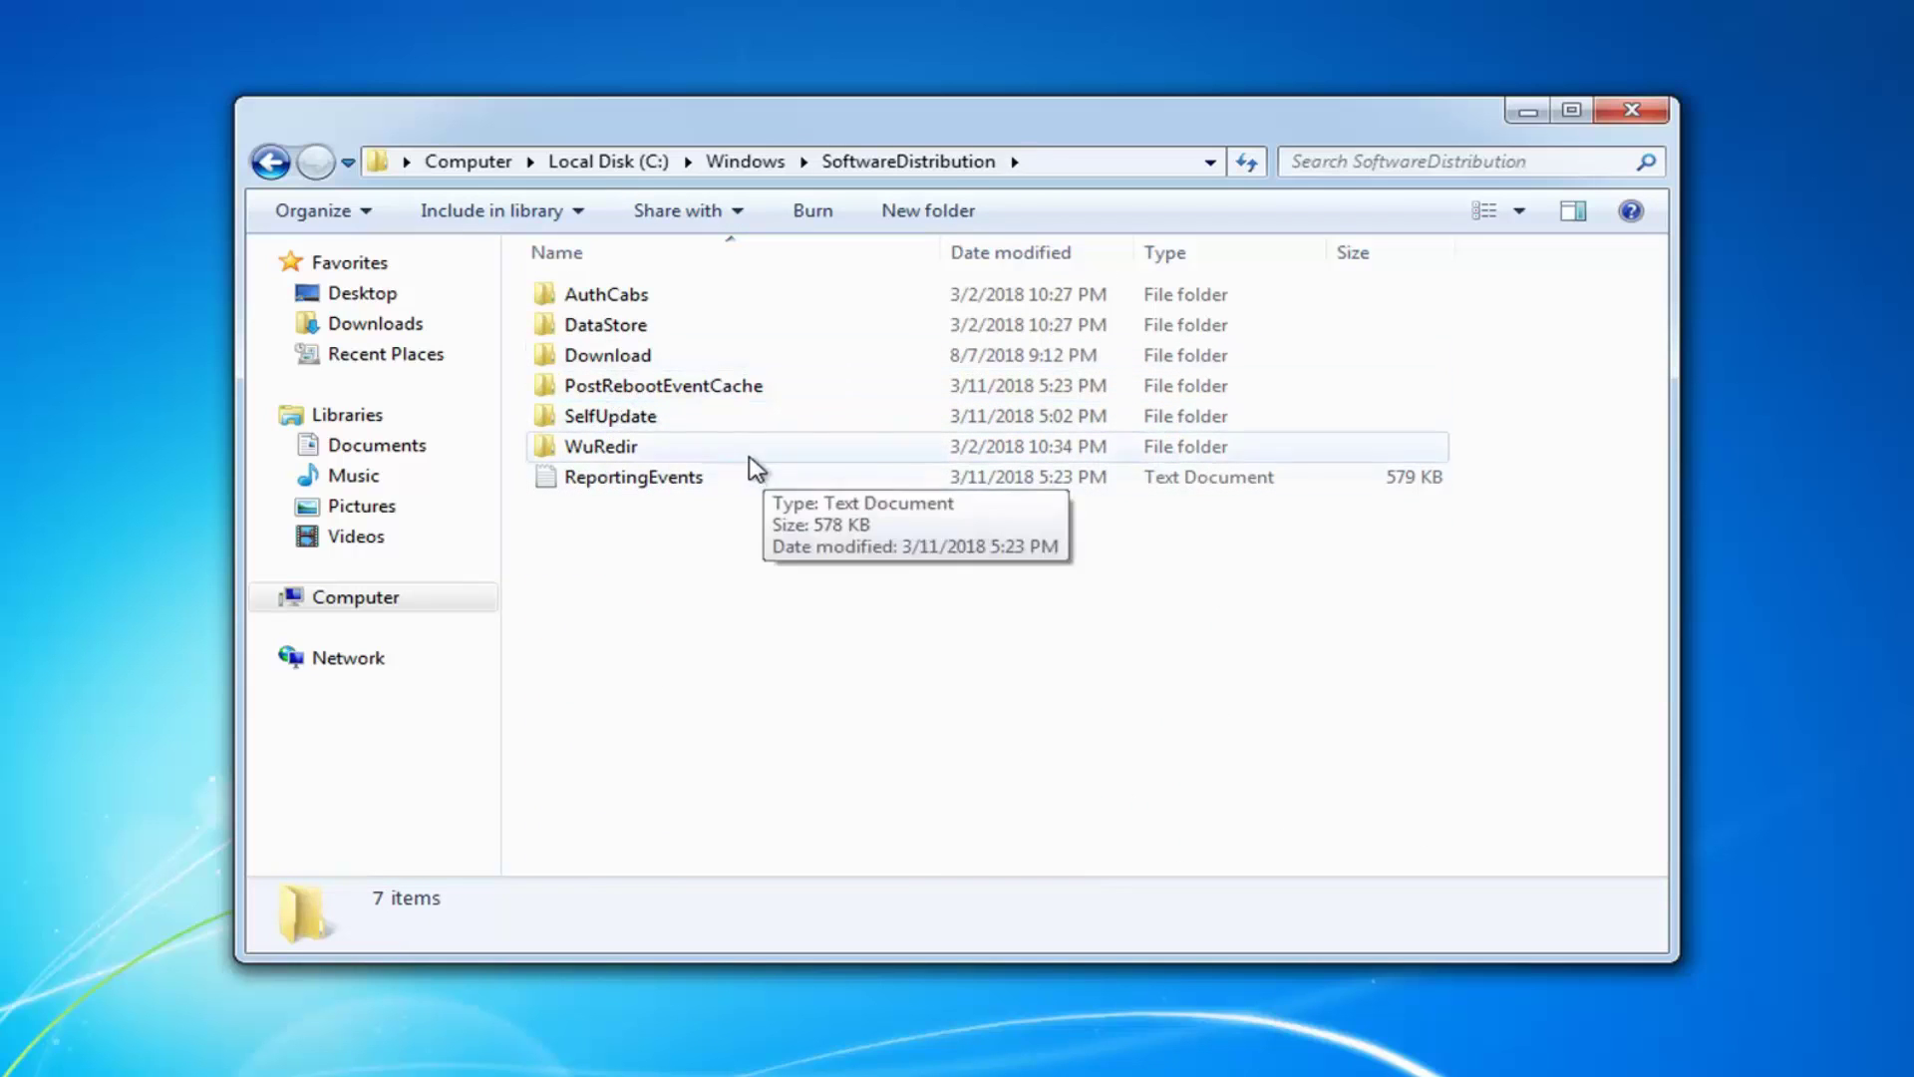
# Step: Select all seven SoftwareDistribution items and move them to the Recycle Bin
pyautogui.moveTo(1367, 716); pyautogui.dragTo(662, 213)
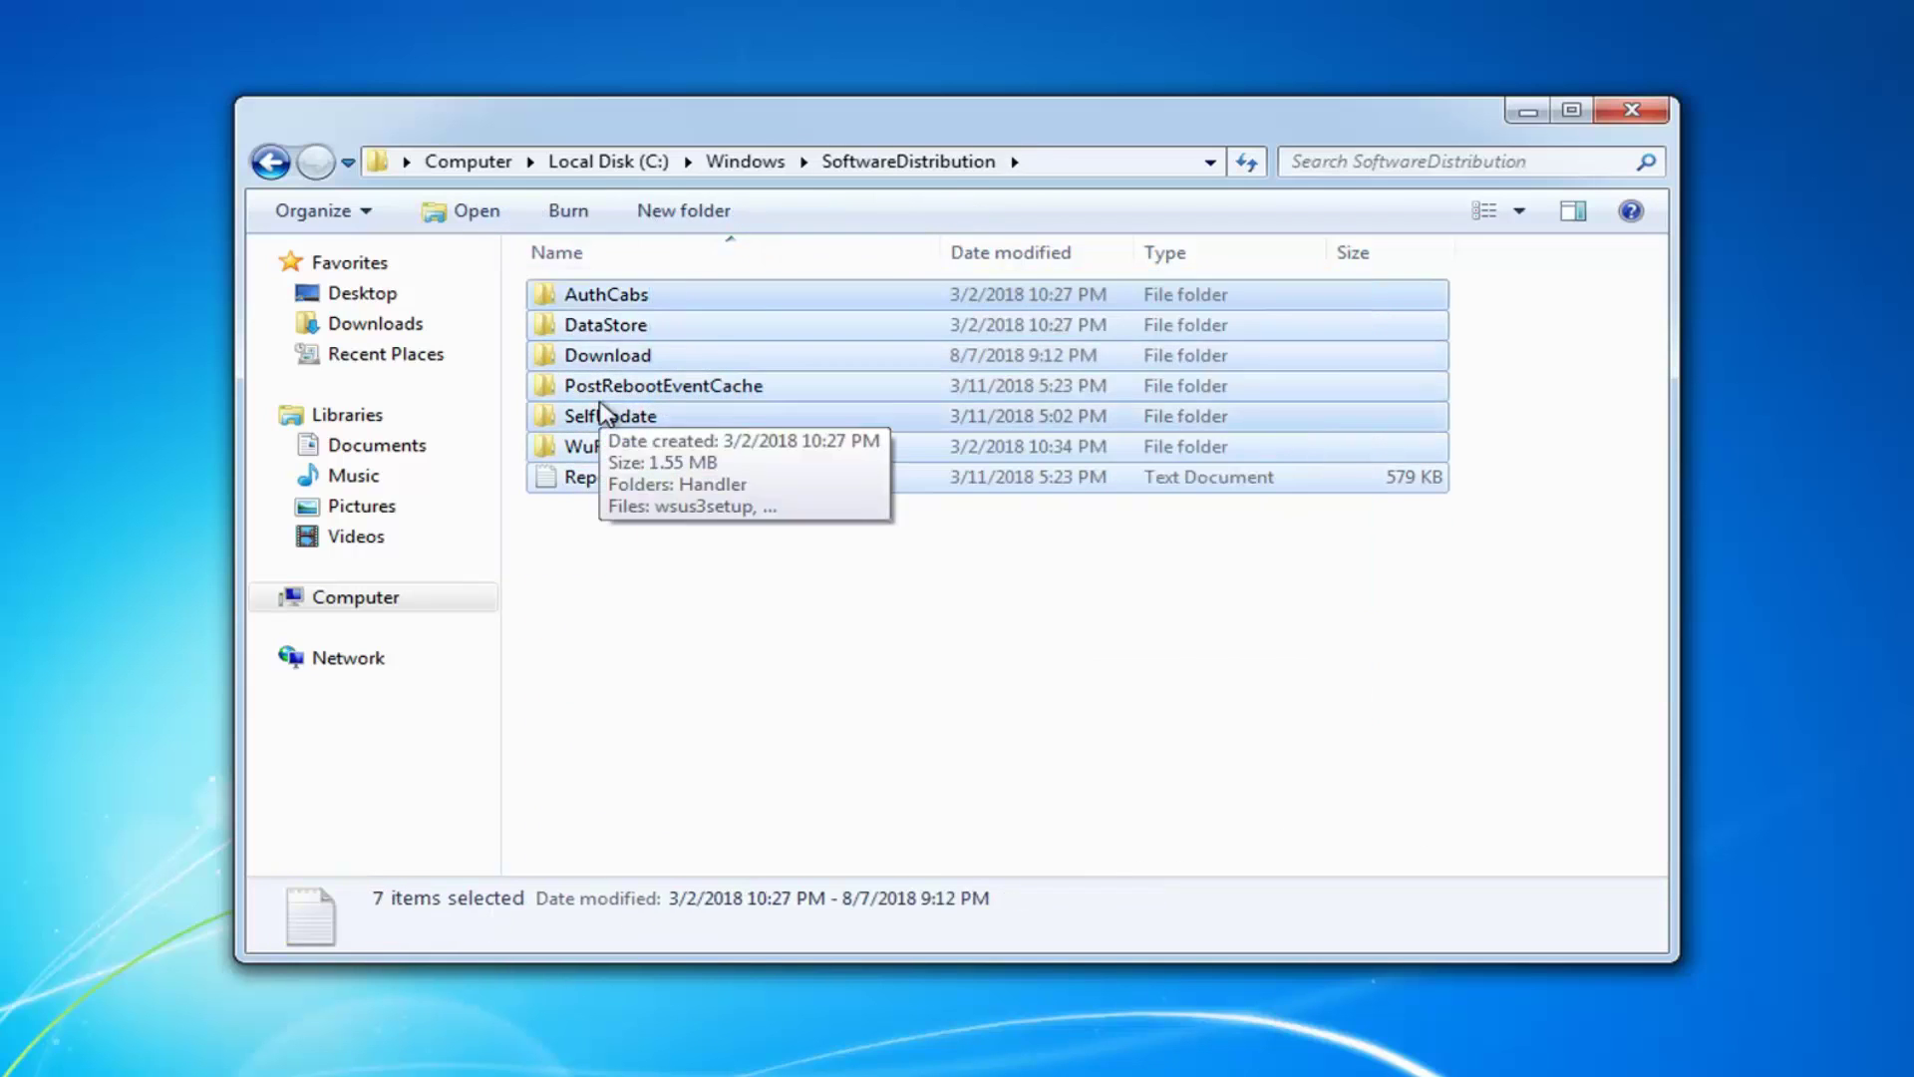
pyautogui.rightClick(623, 355)
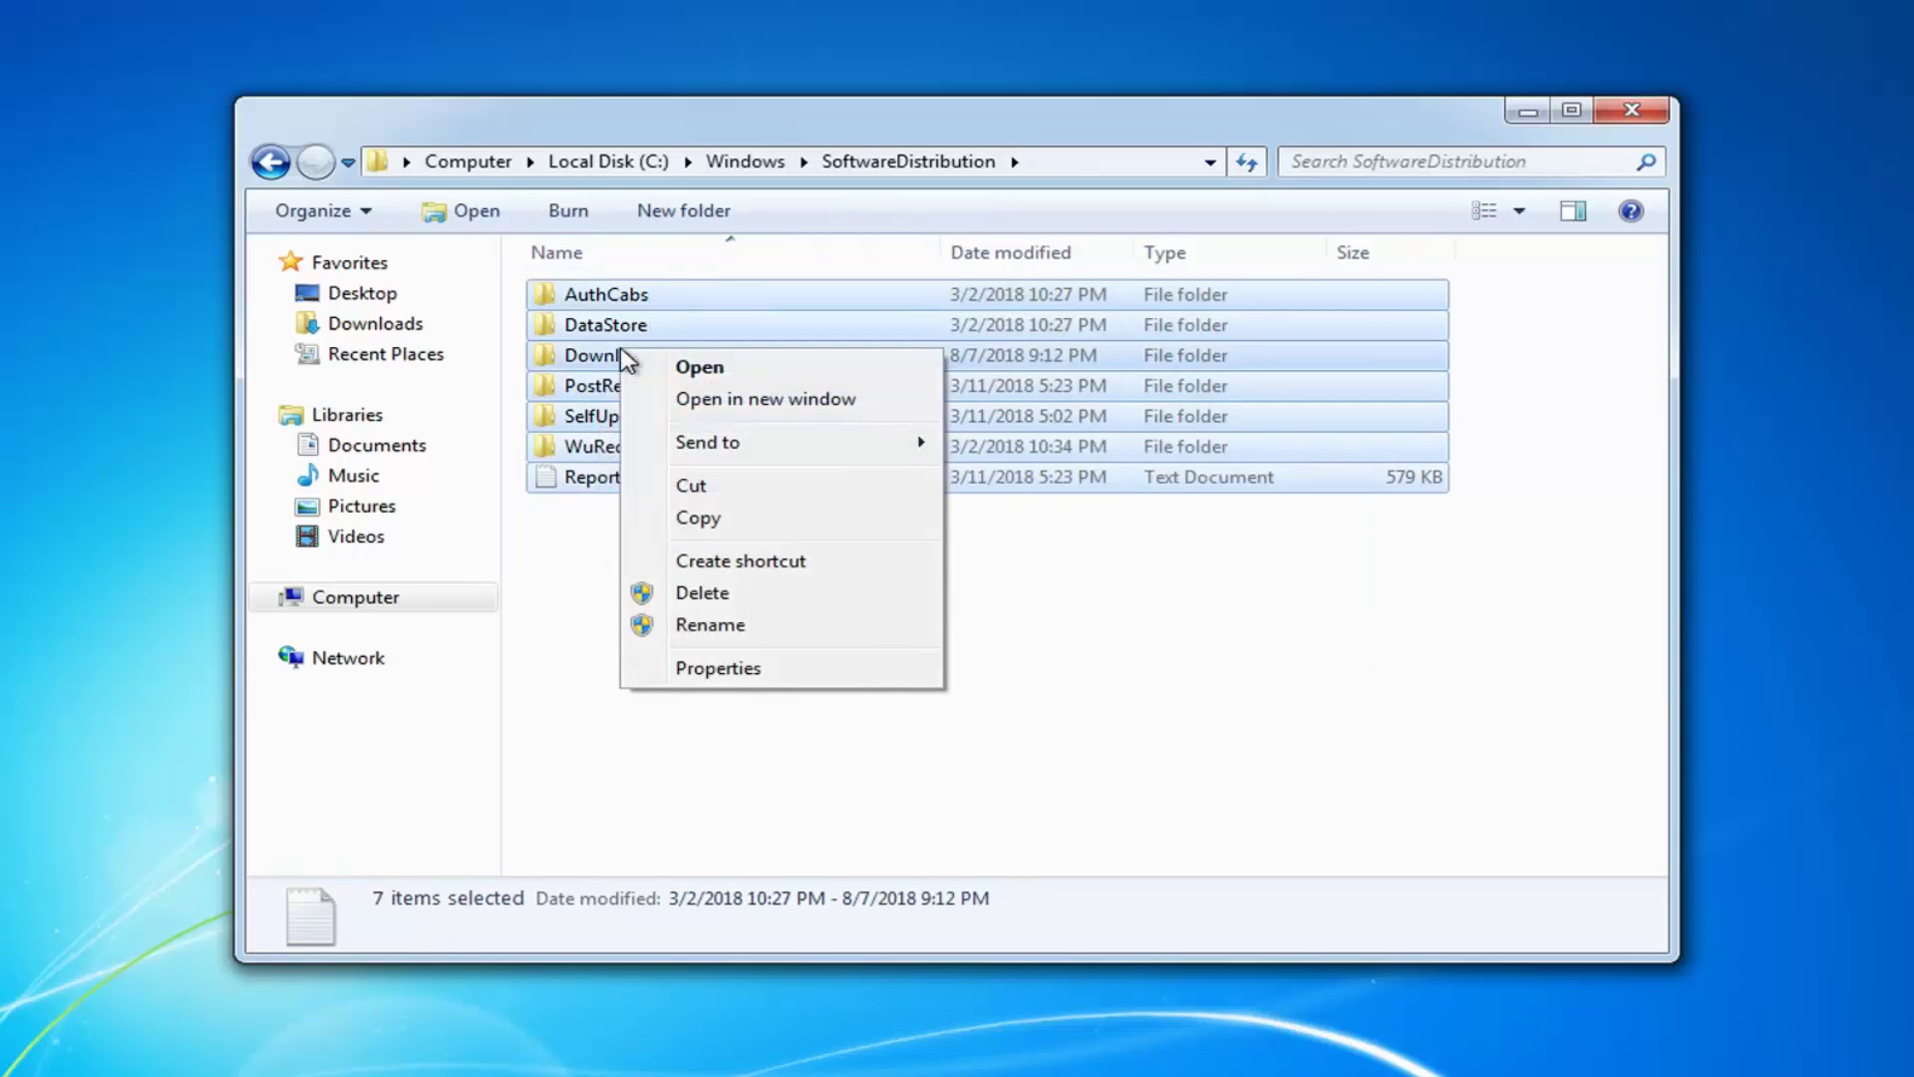
pyautogui.click(735, 599)
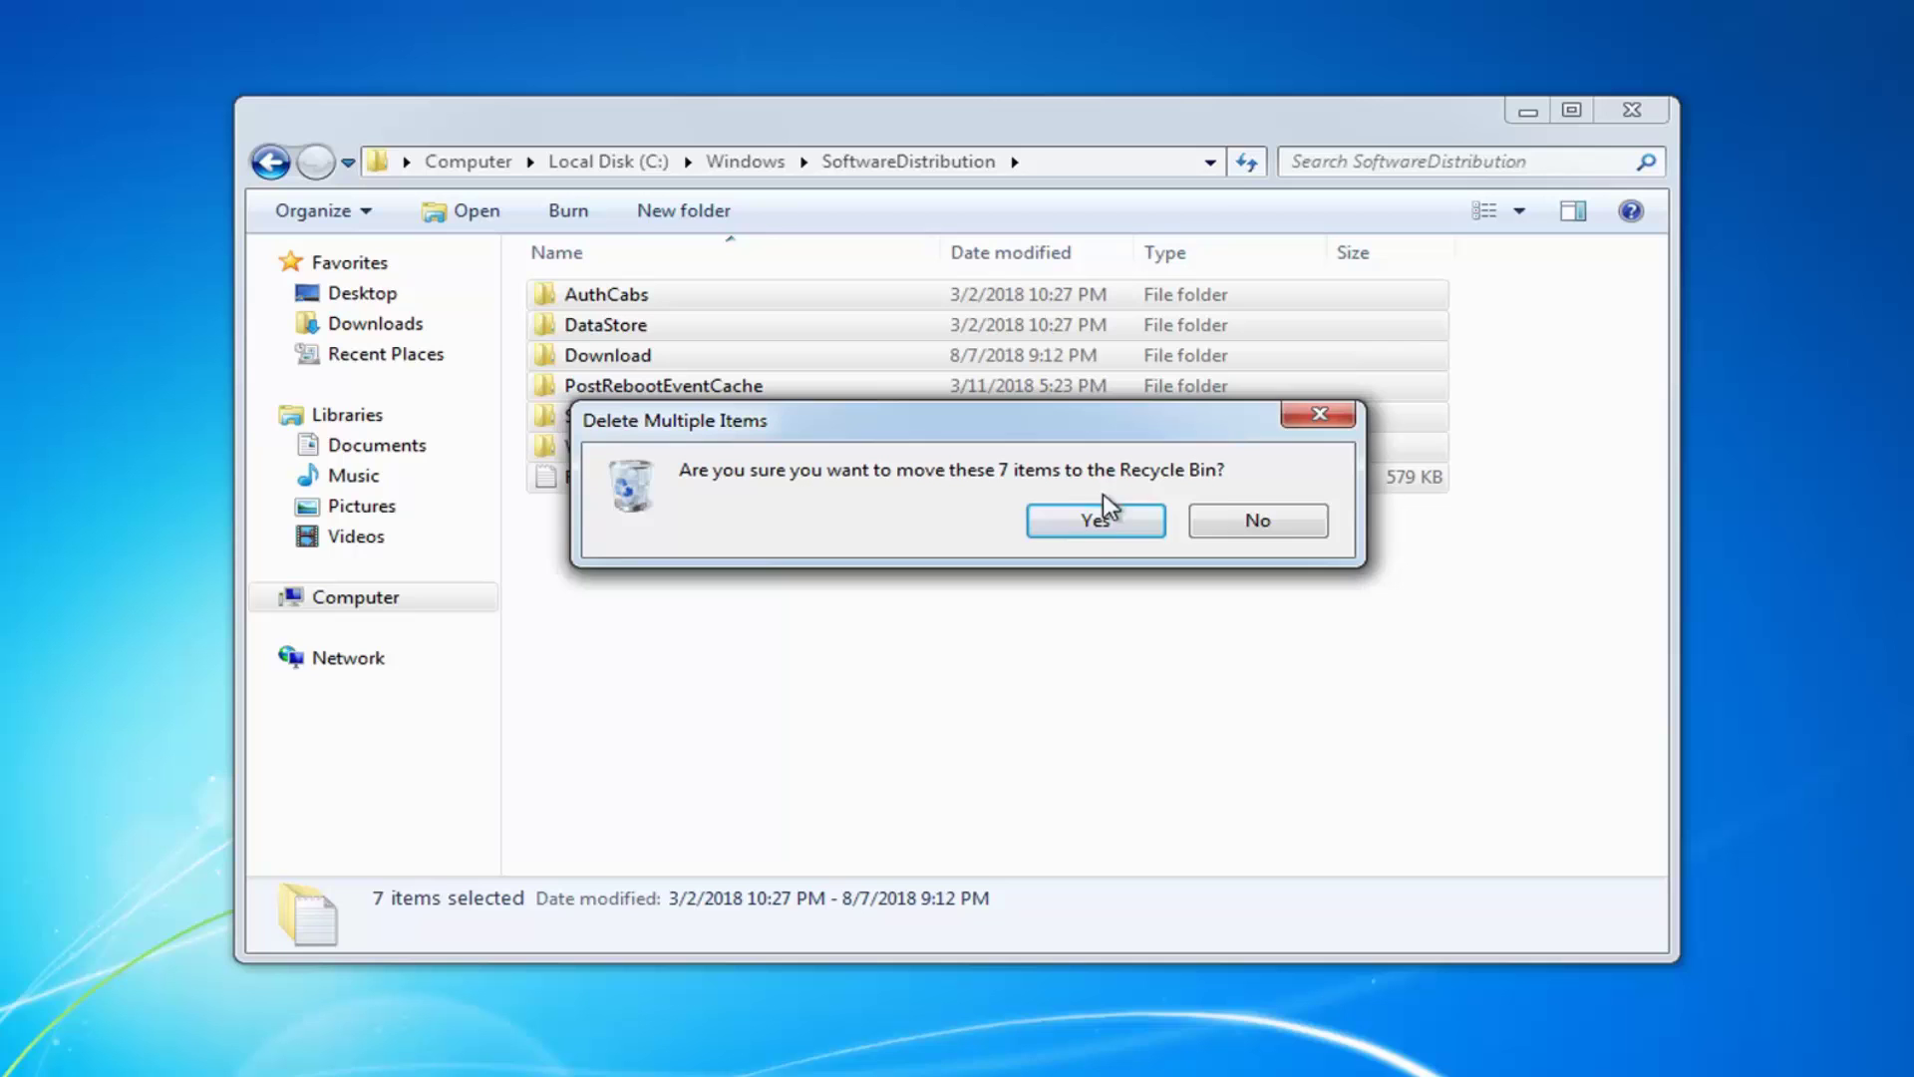
pyautogui.click(1094, 523)
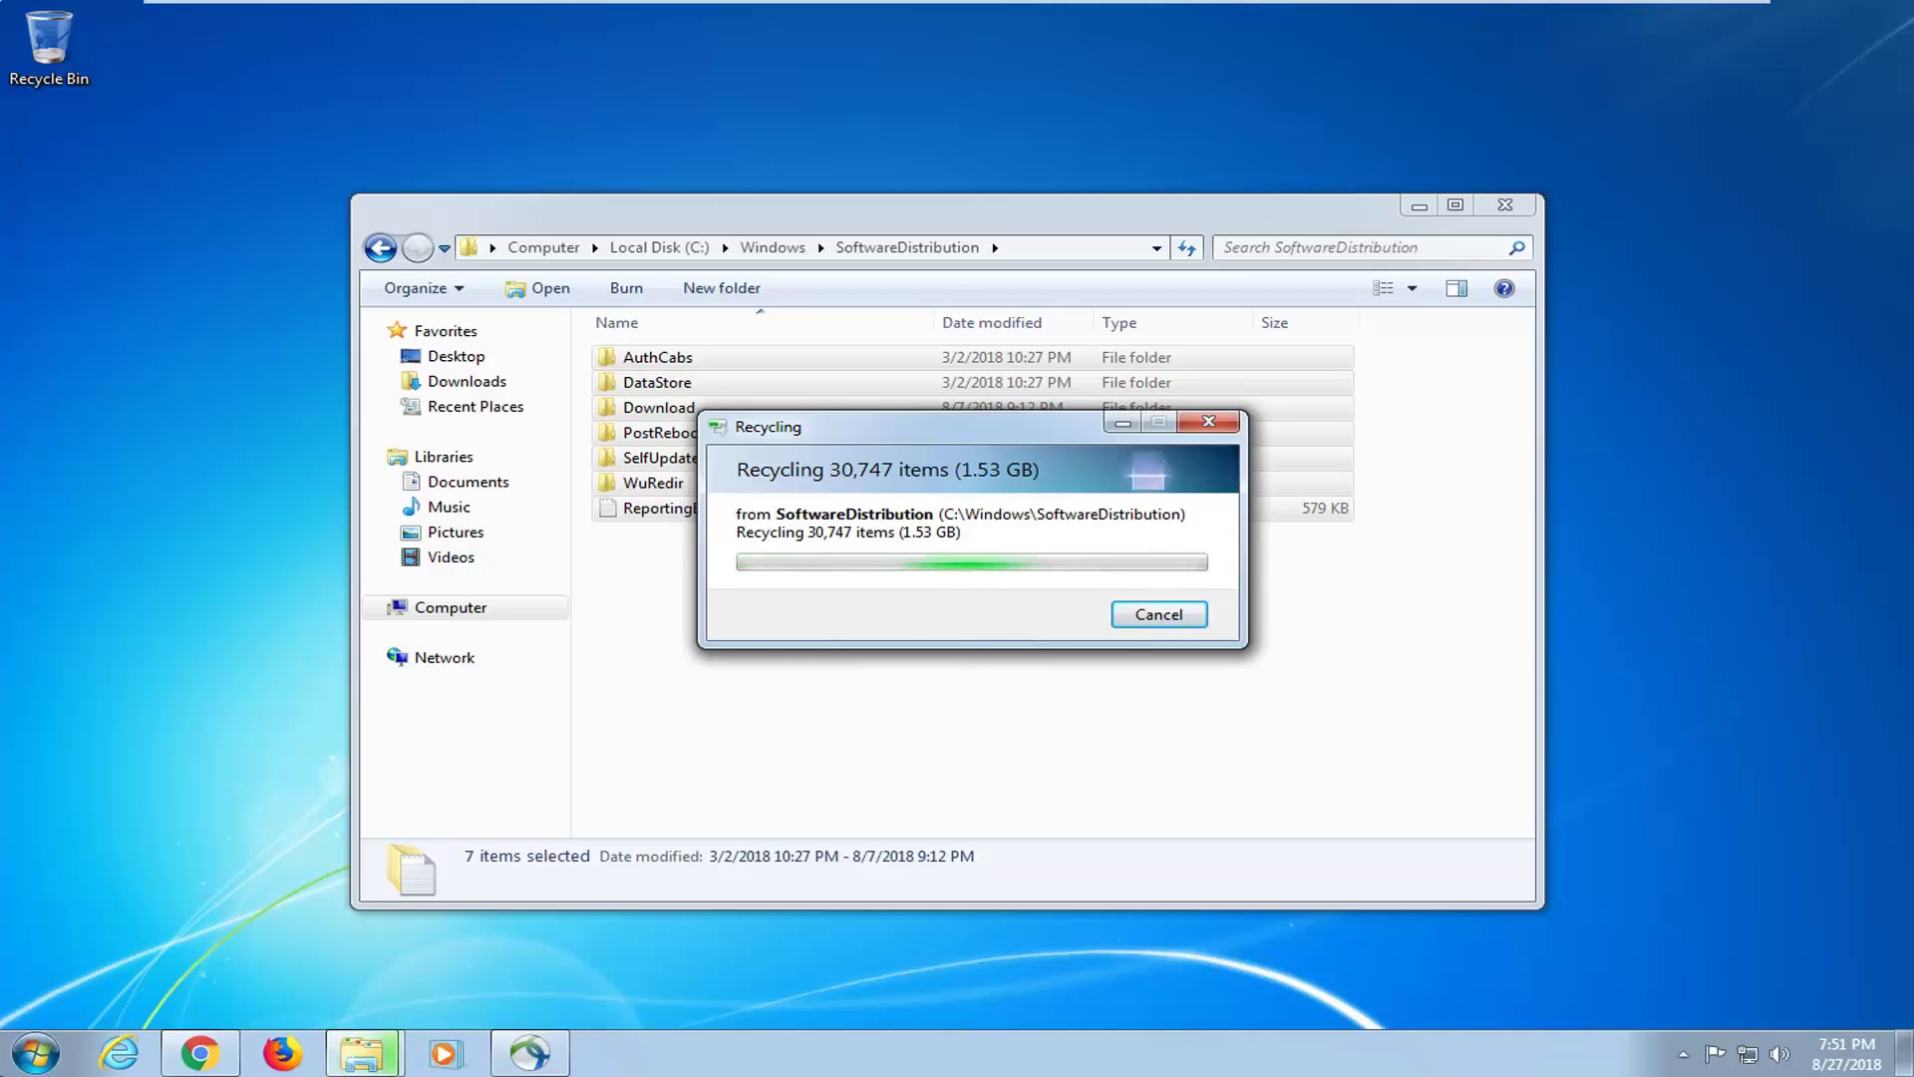
# Step: Launch the Services console from a Start menu search for 'services'
pyautogui.click(34, 1052)
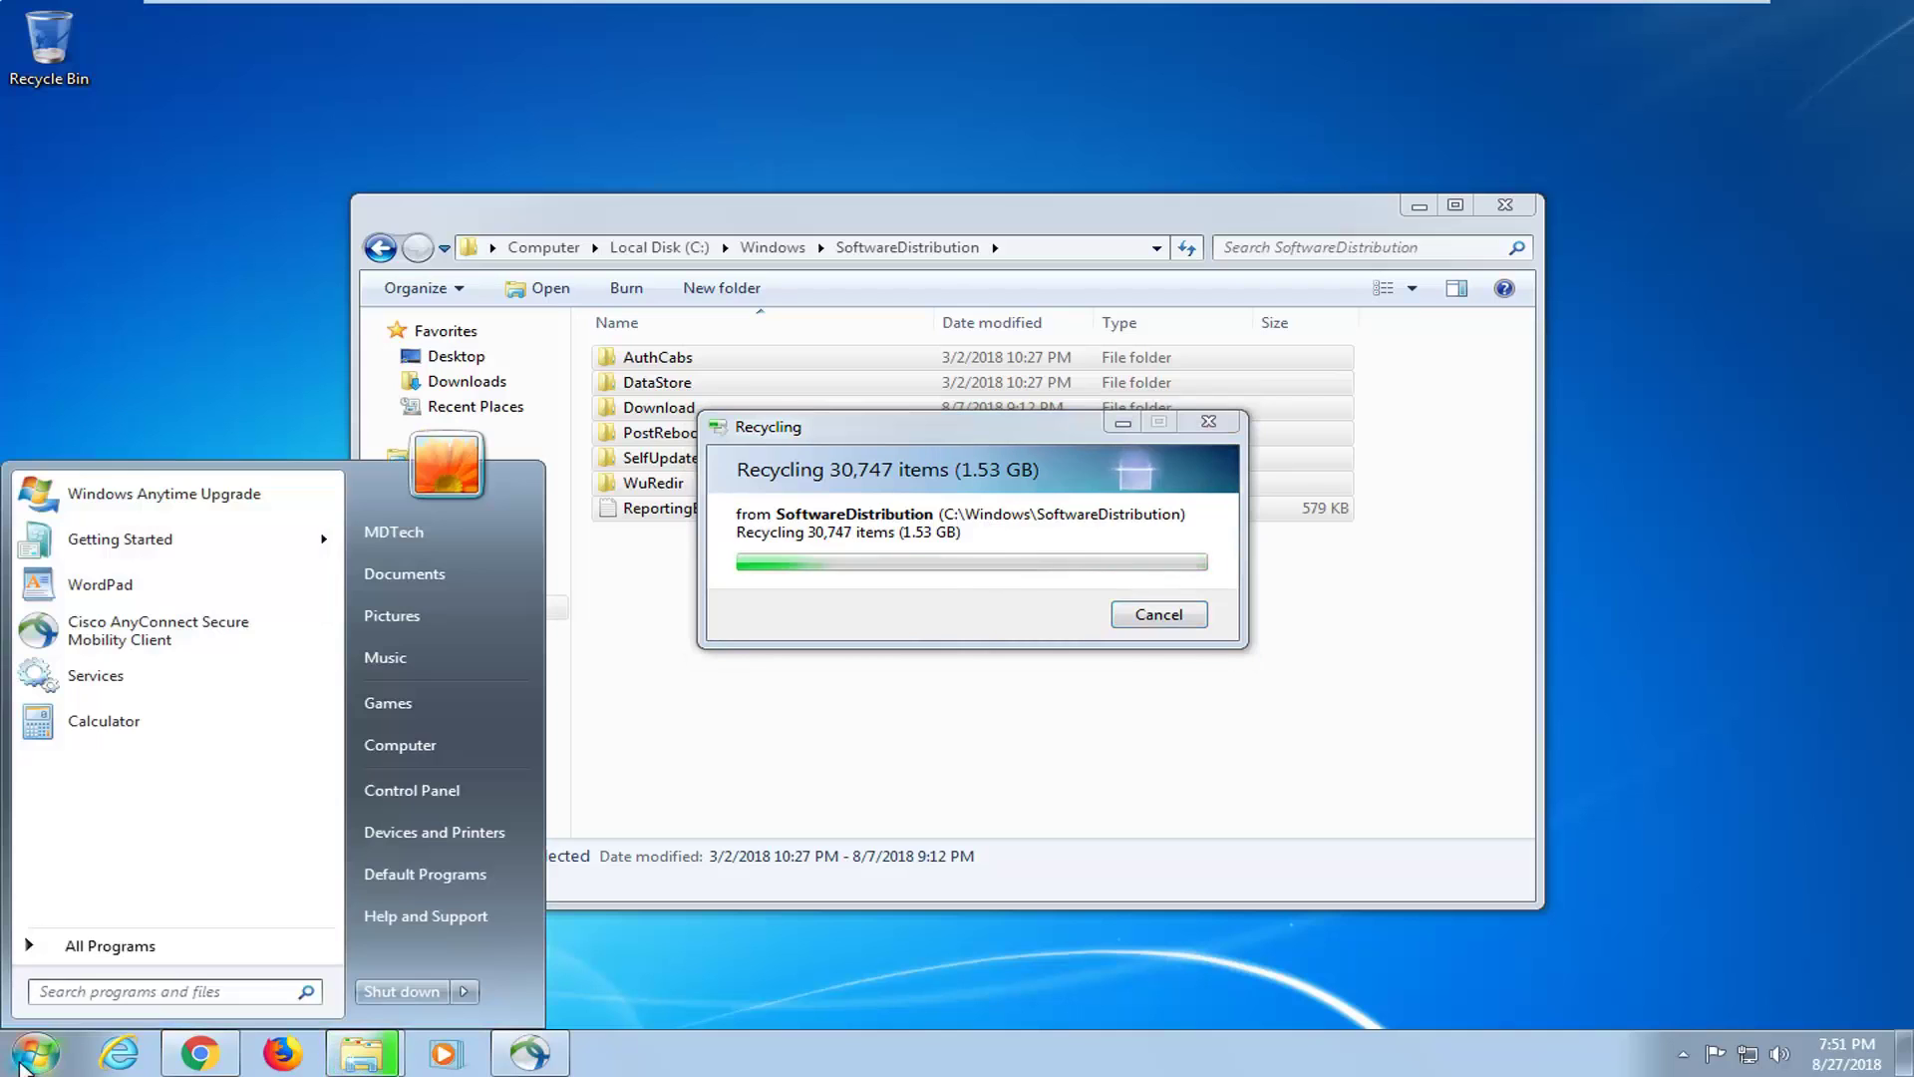
pyautogui.write('services')
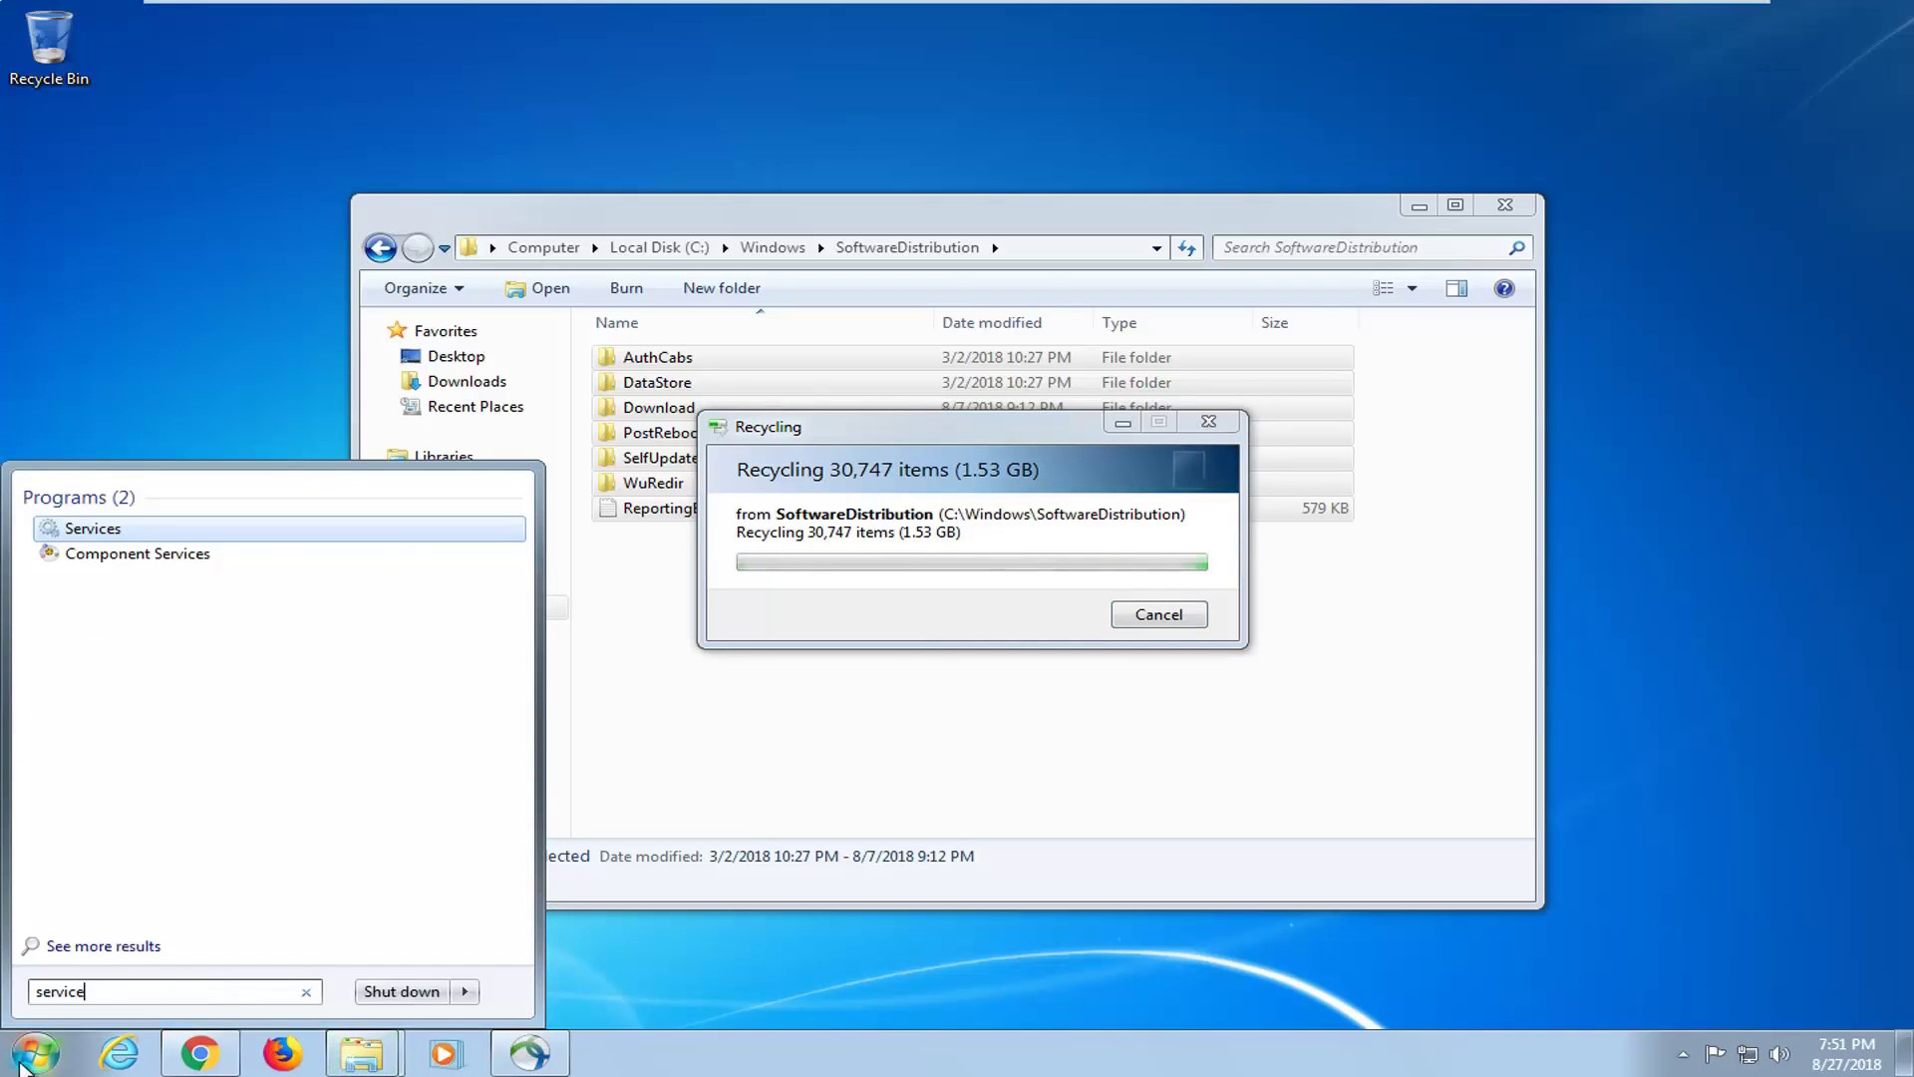
pyautogui.click(92, 530)
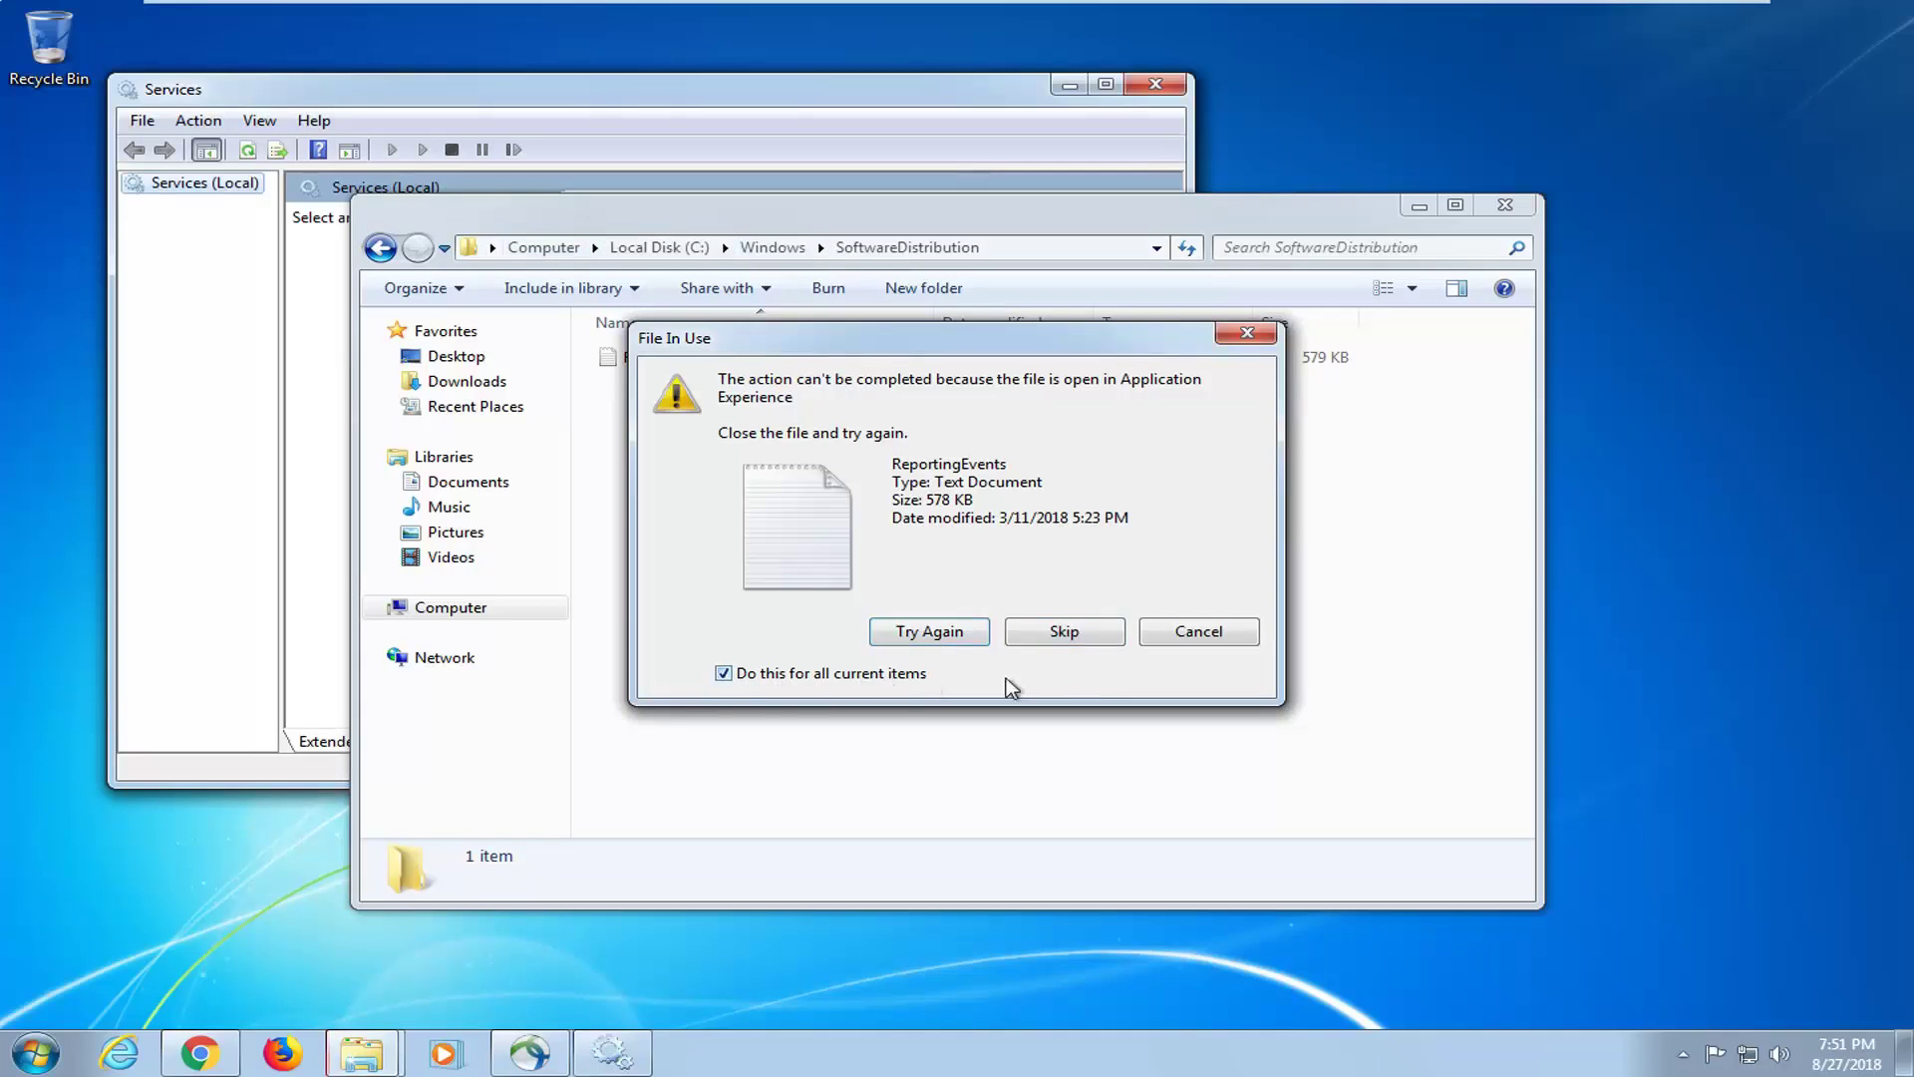
# Step: Skip the in-use ReportingEvents file and close the Explorer window
pyautogui.click(1061, 632)
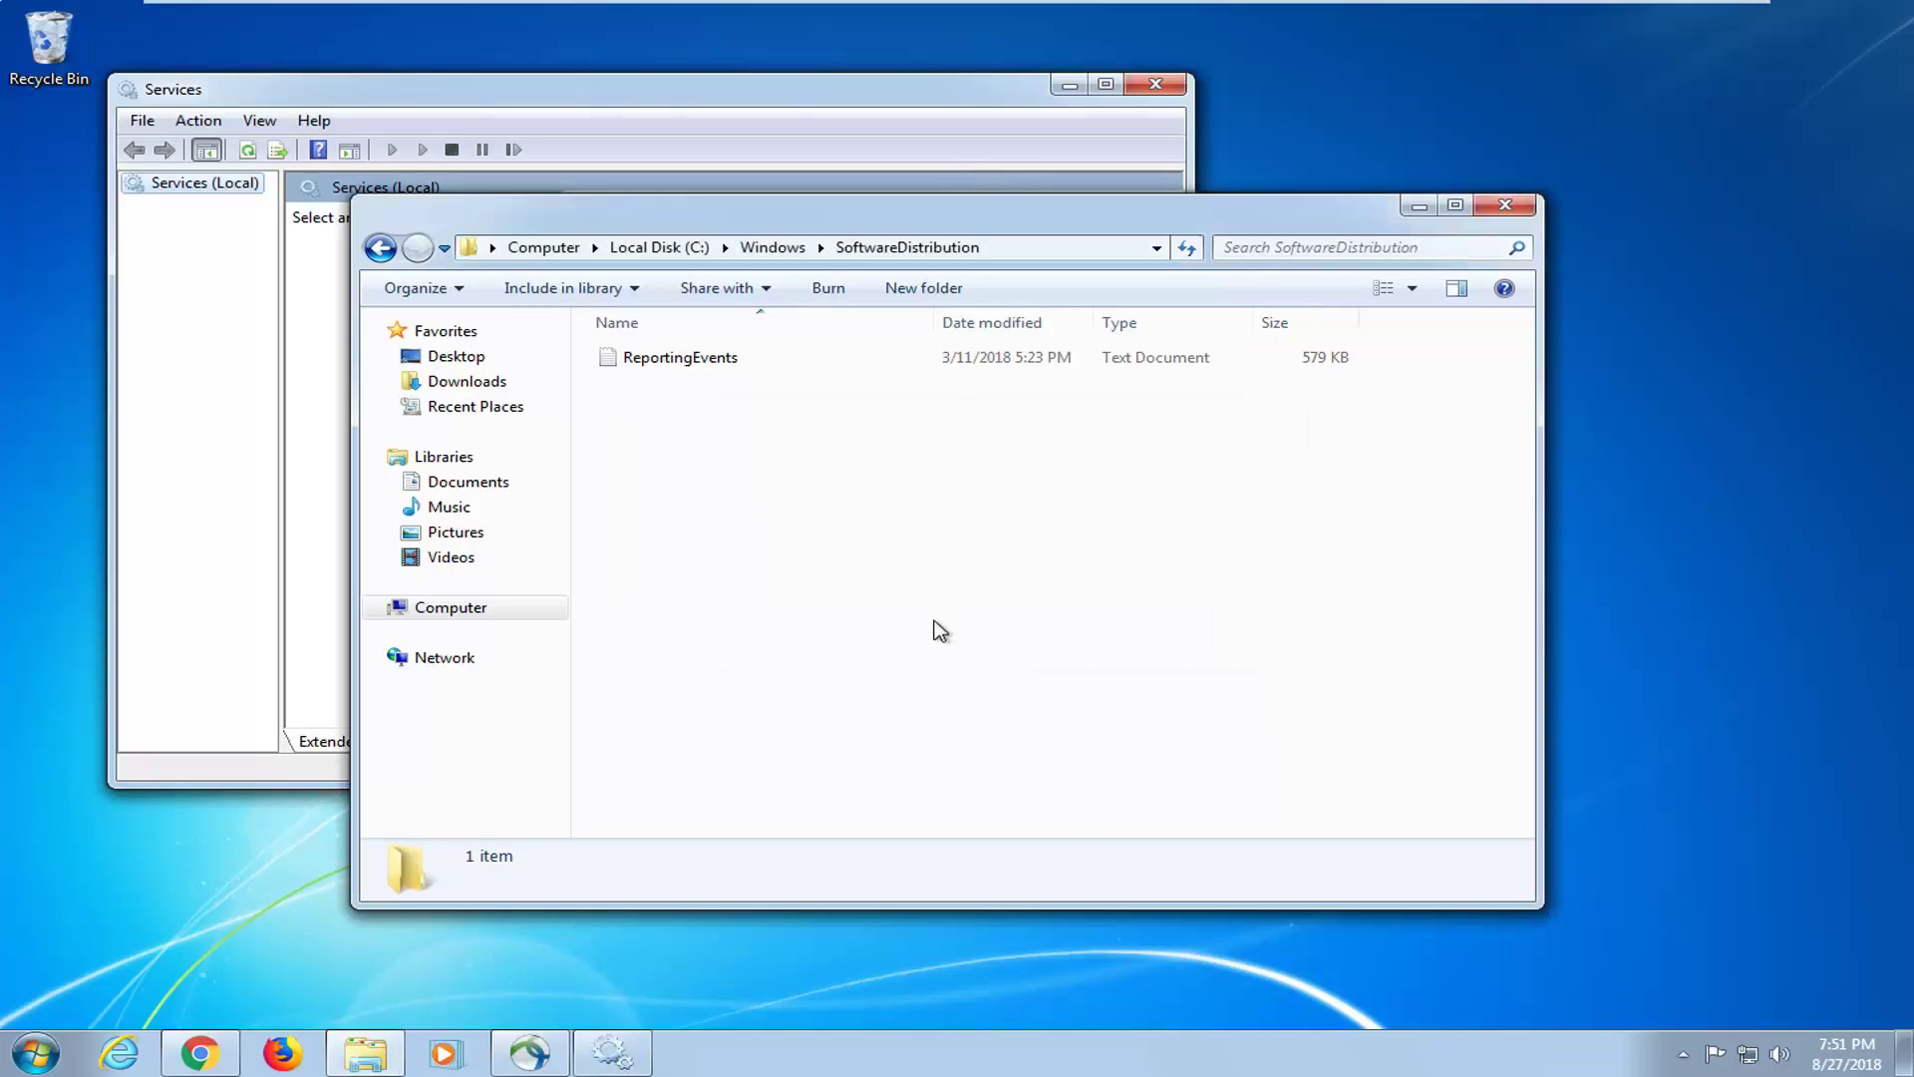
pyautogui.click(658, 361)
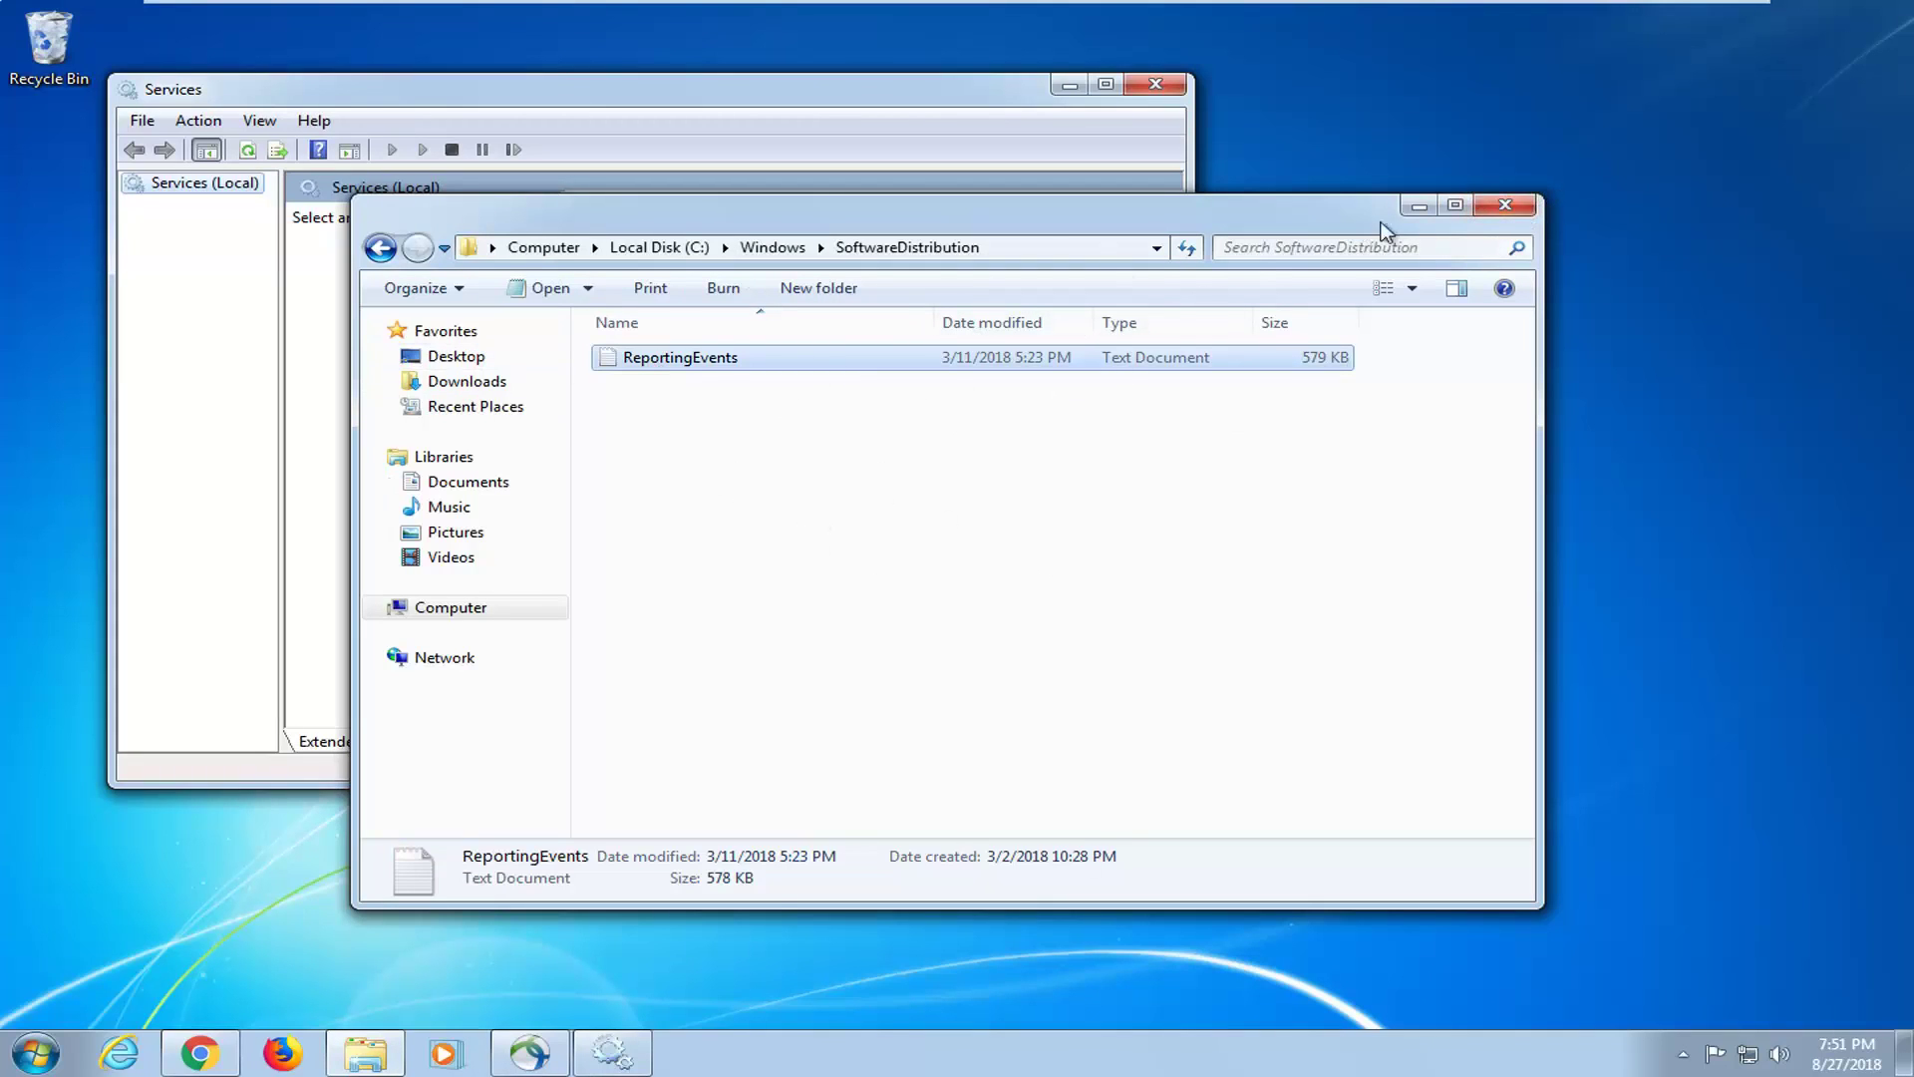
pyautogui.click(1505, 205)
# Step: Set Background Intelligent Transfer Service startup type to Automatic and apply it
pyautogui.moveTo(698, 89); pyautogui.dragTo(821, 42)
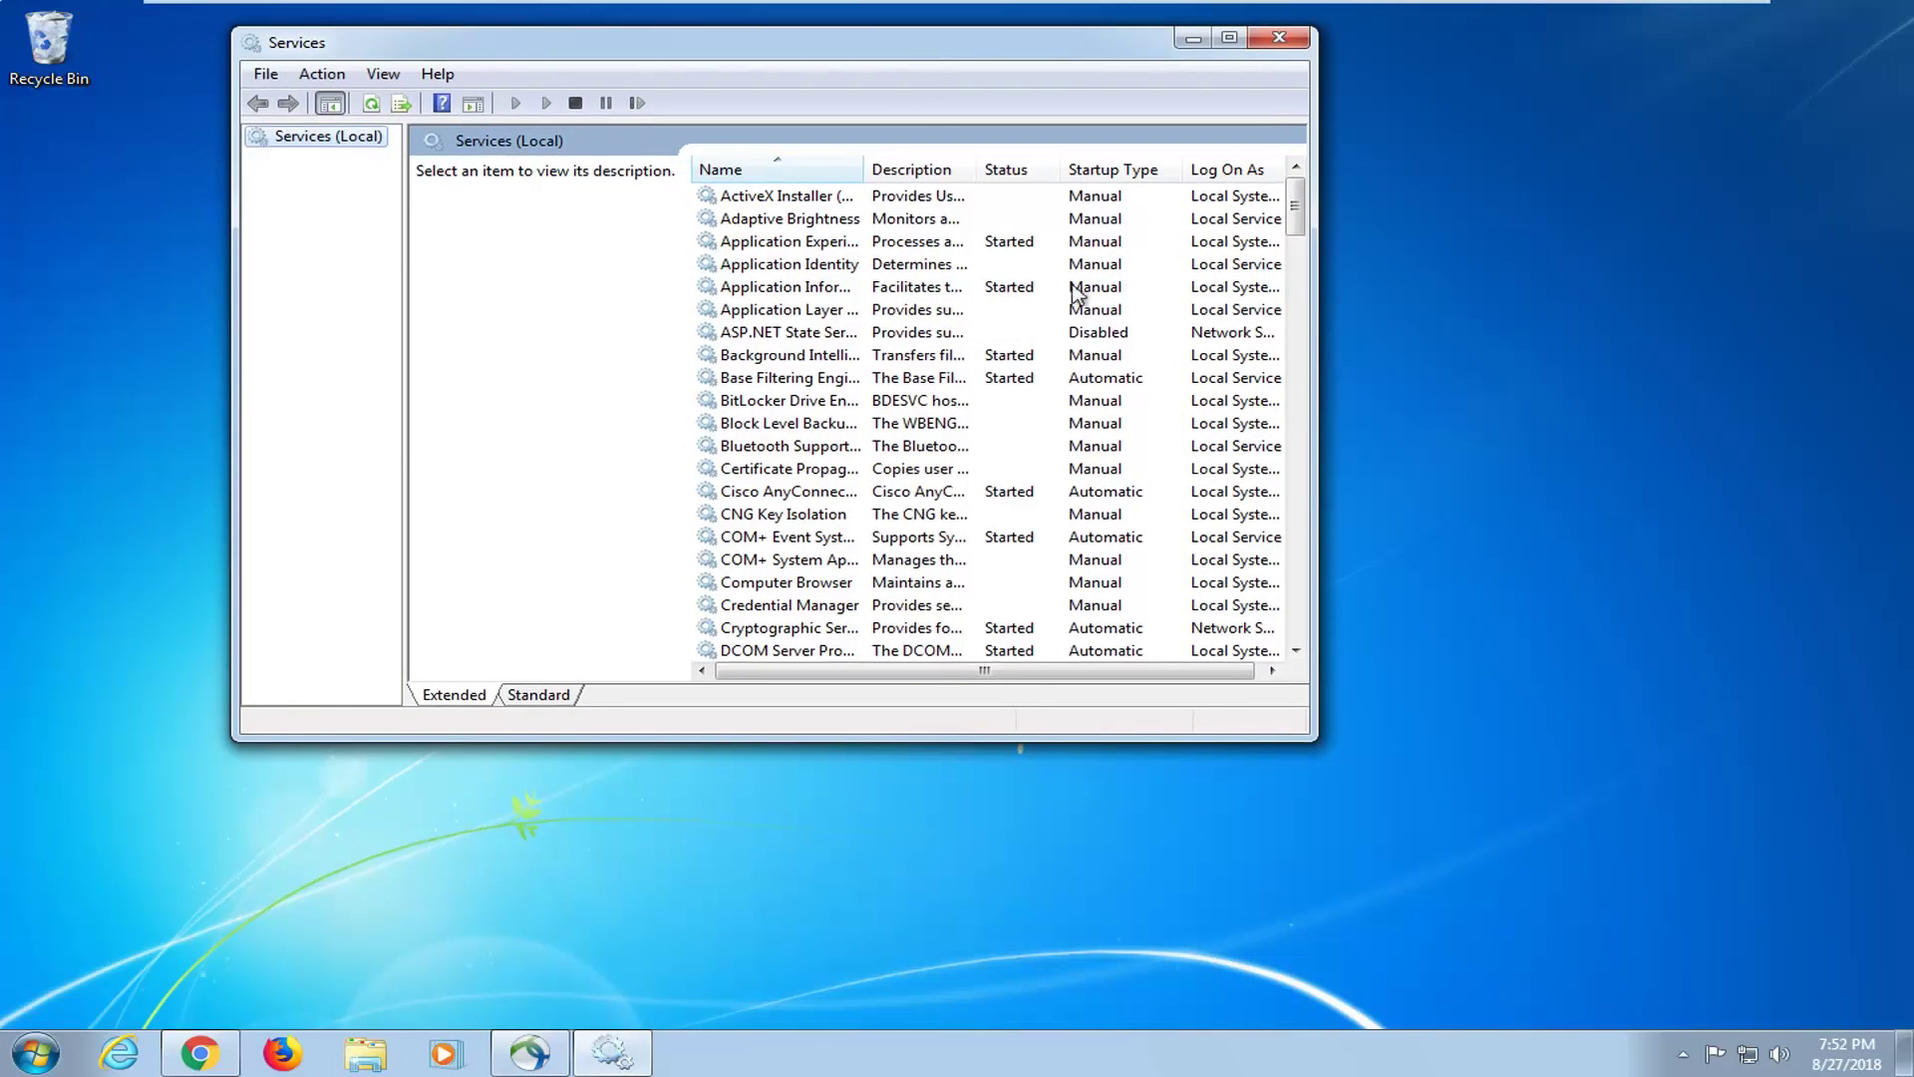
pyautogui.moveTo(1314, 737); pyautogui.dragTo(1860, 998)
pyautogui.moveTo(857, 162); pyautogui.dragTo(1112, 165)
pyautogui.click(808, 355)
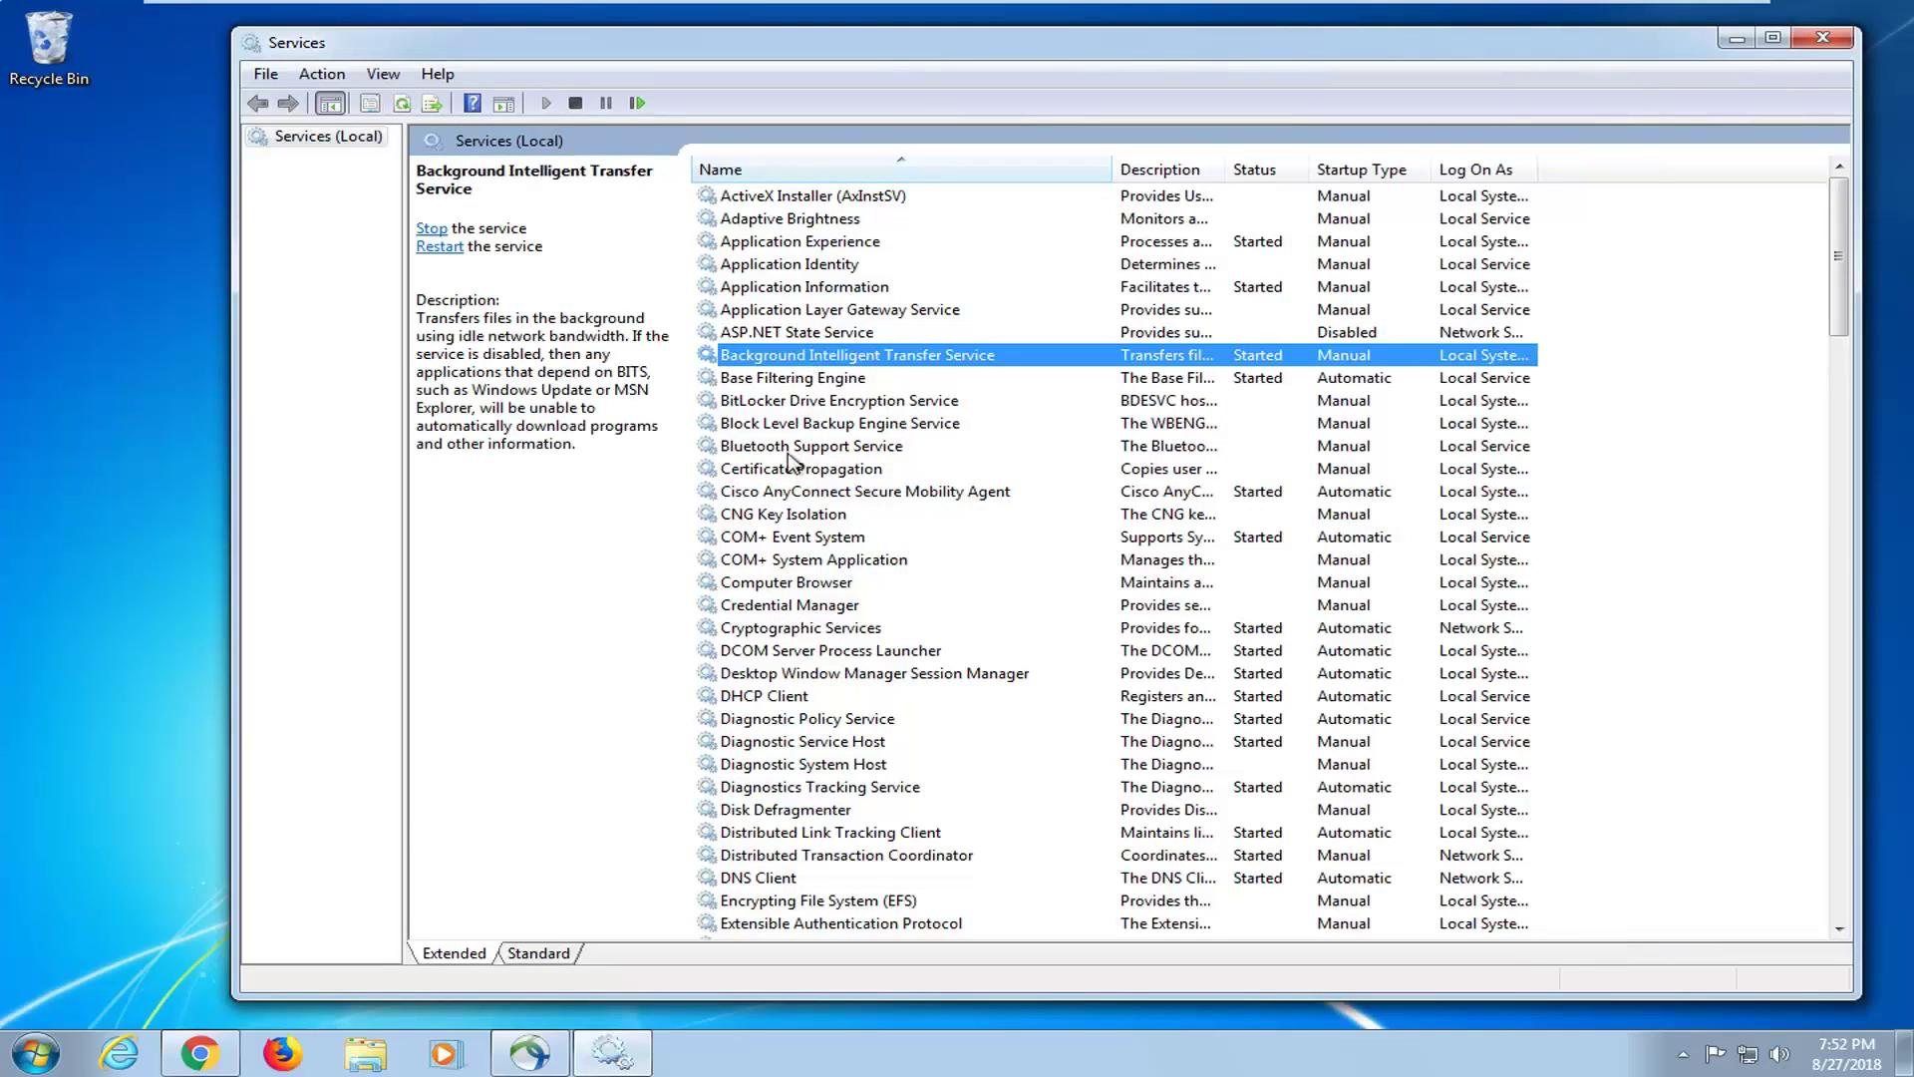
pyautogui.doubleClick(874, 361)
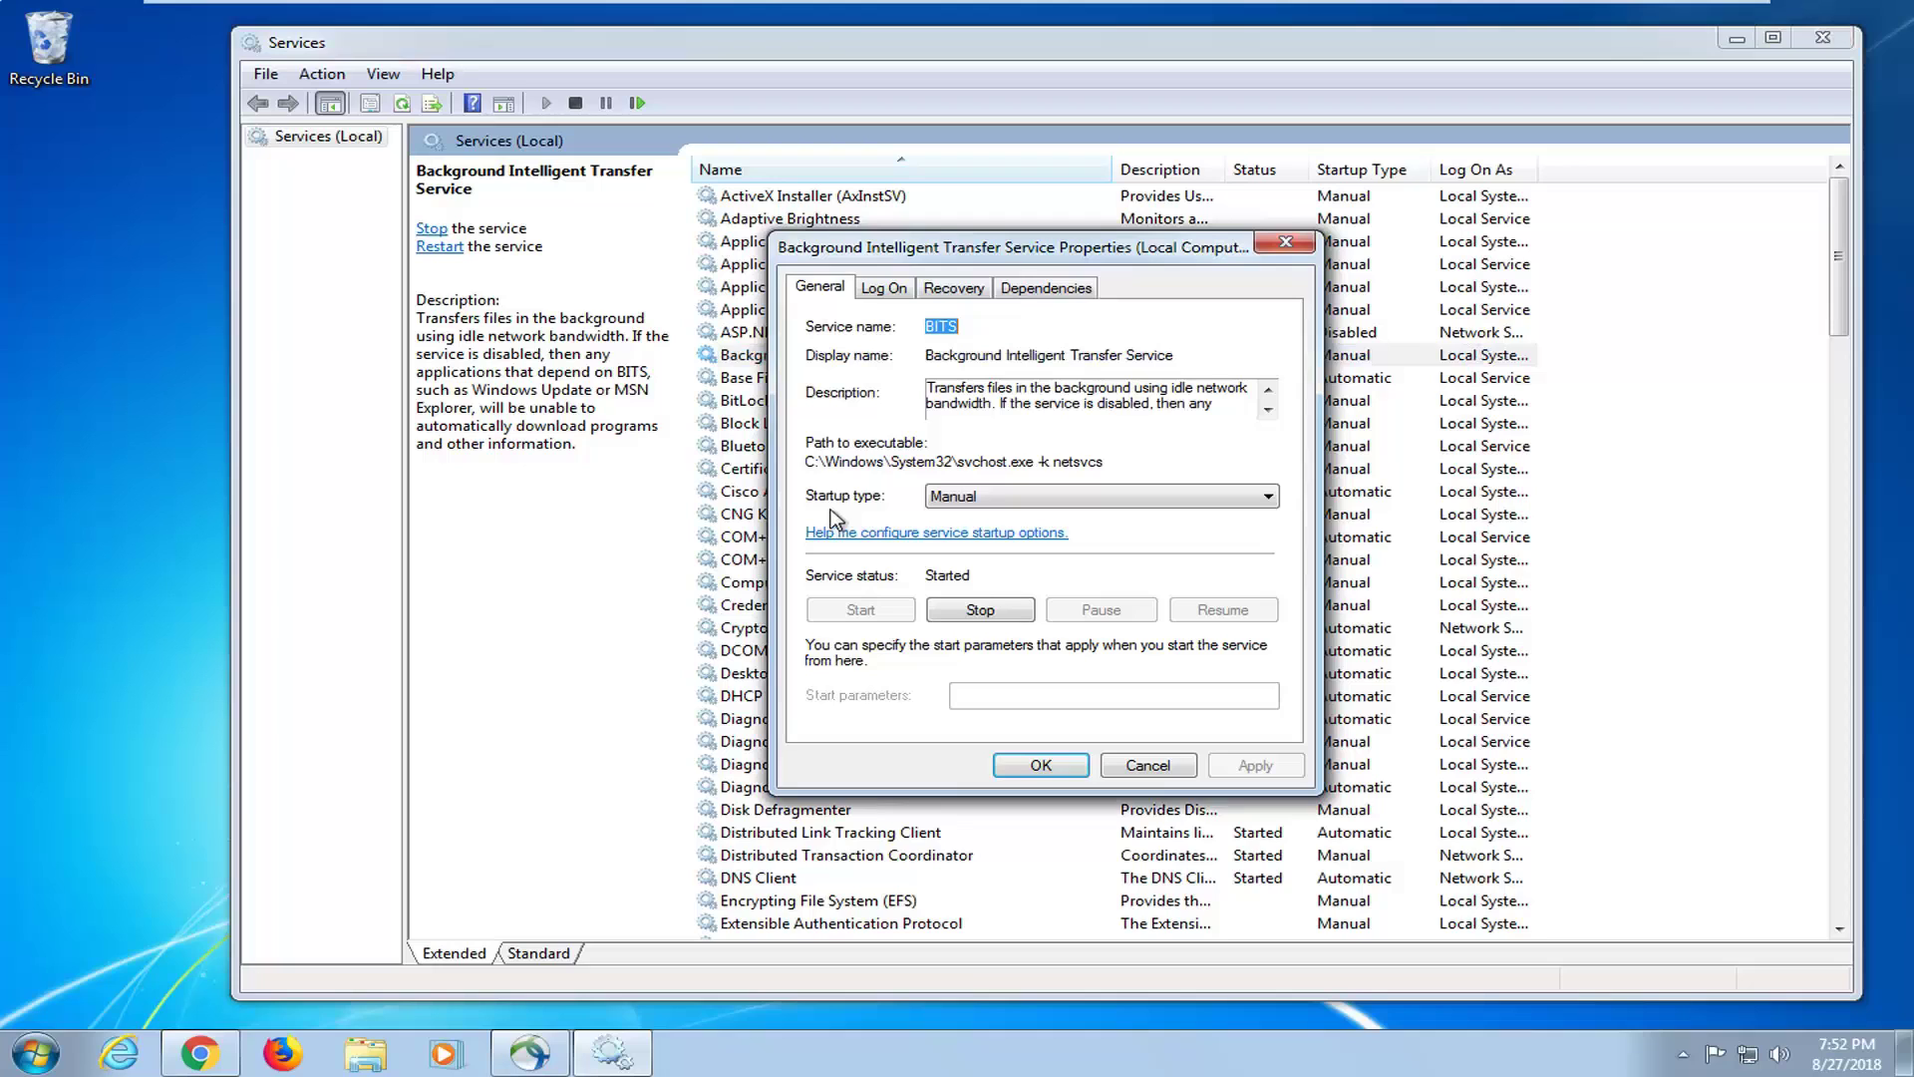
pyautogui.click(952, 502)
pyautogui.click(976, 520)
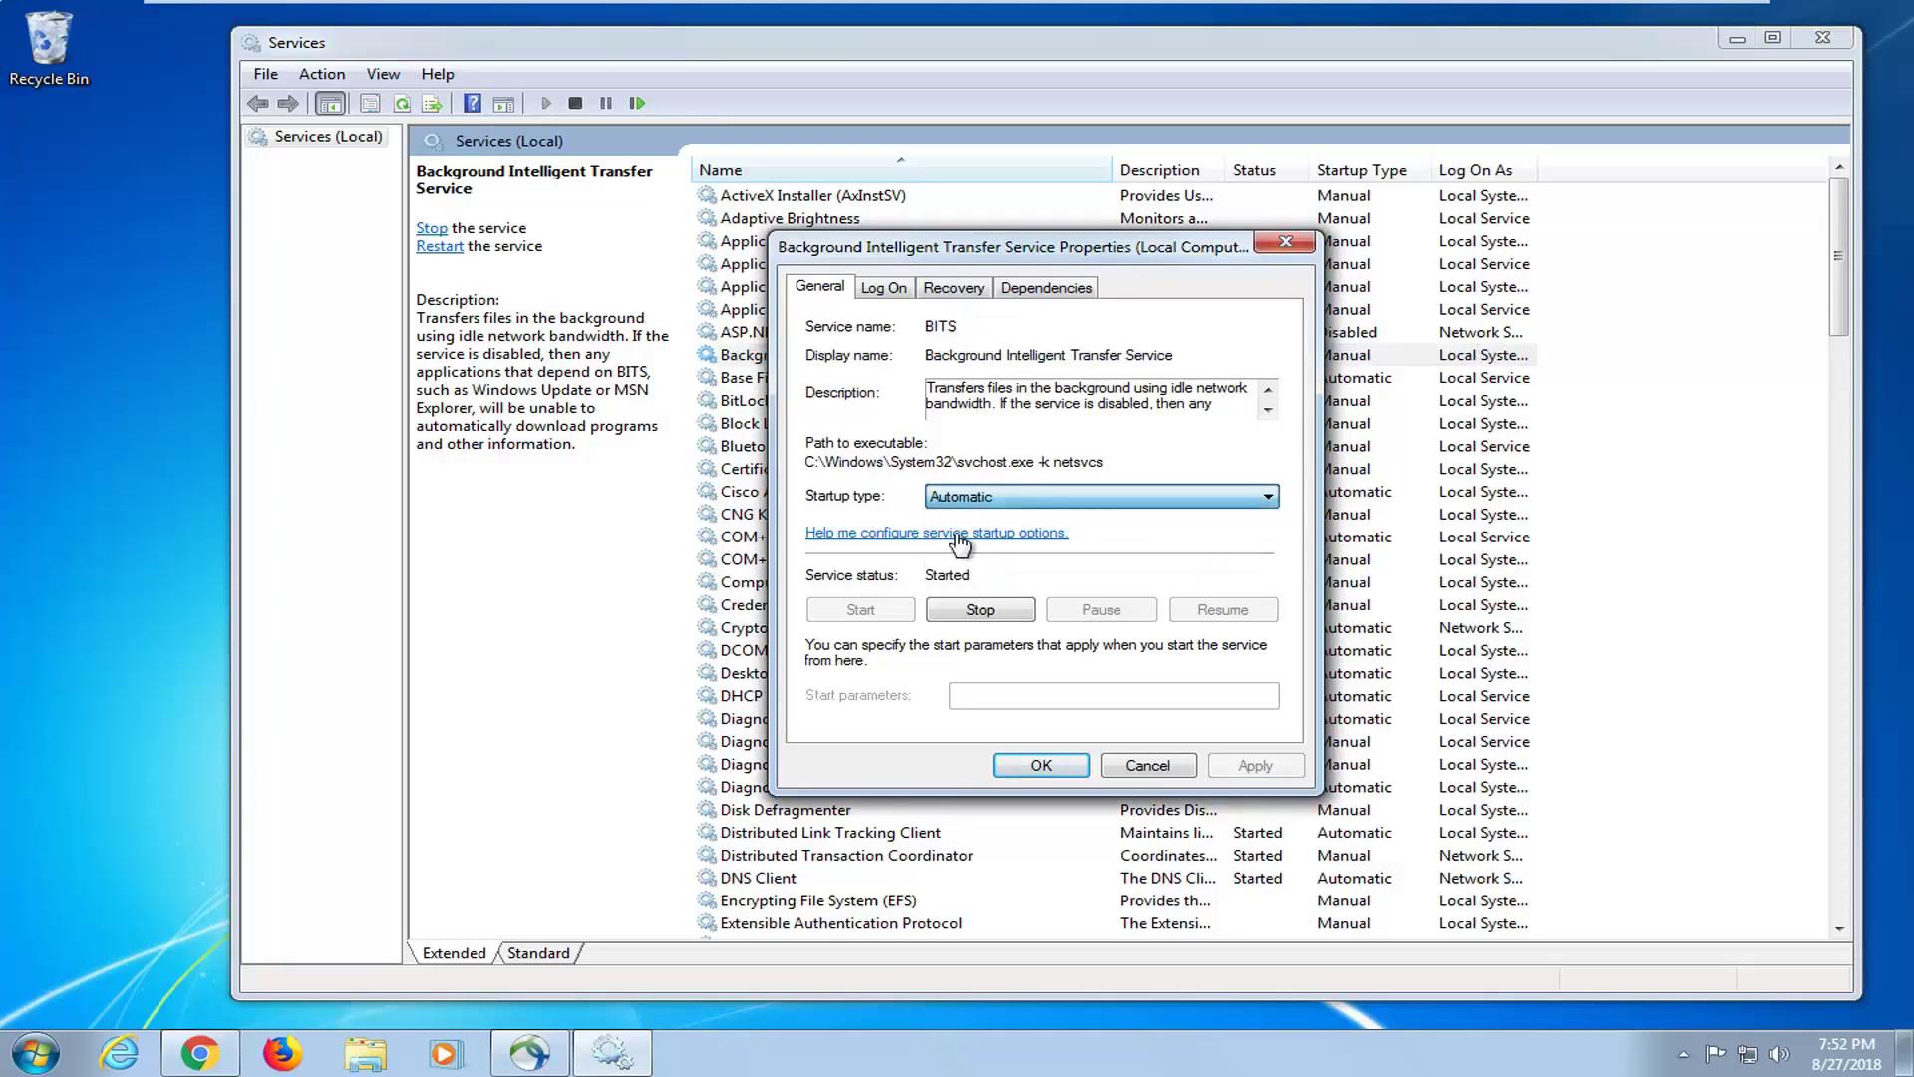
pyautogui.click(1255, 766)
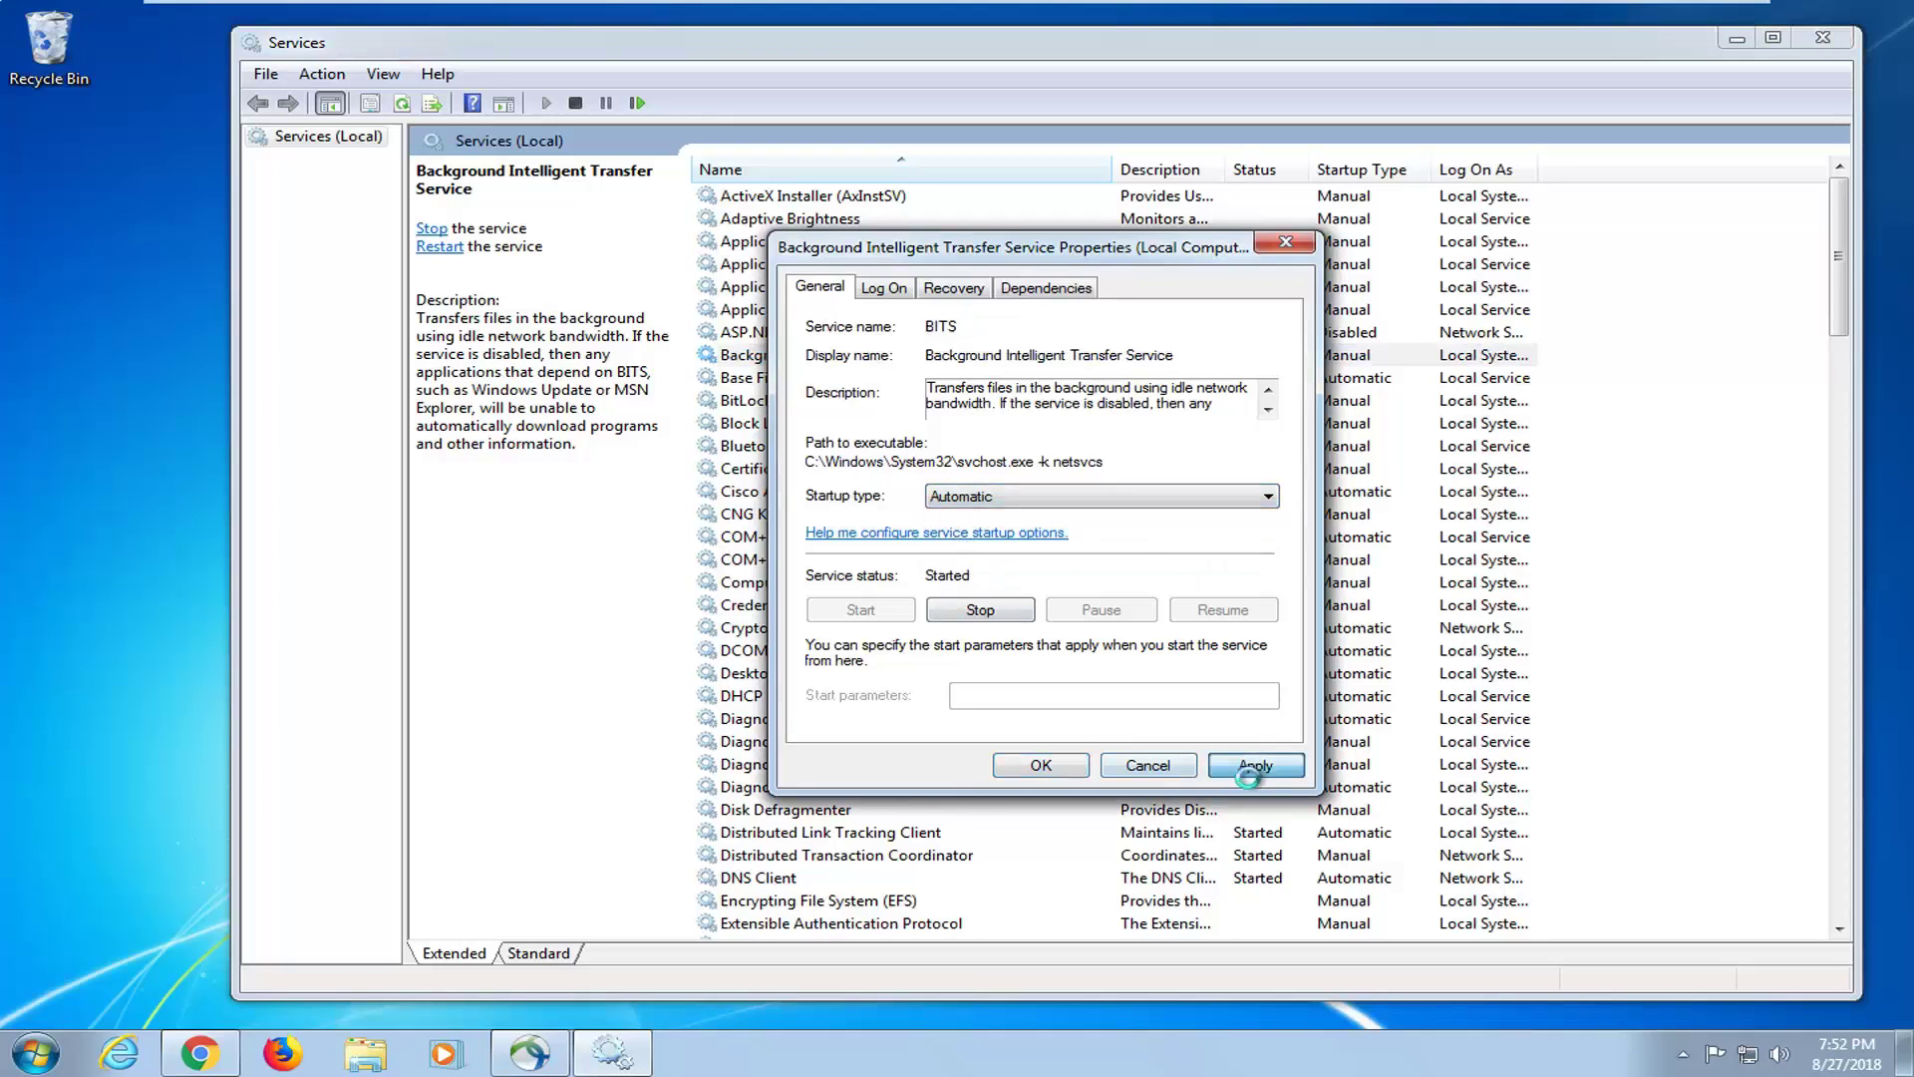
pyautogui.click(1037, 766)
# Step: Keep Windows Update at Automatic (Delayed Start), then close Services
pyautogui.click(831, 586)
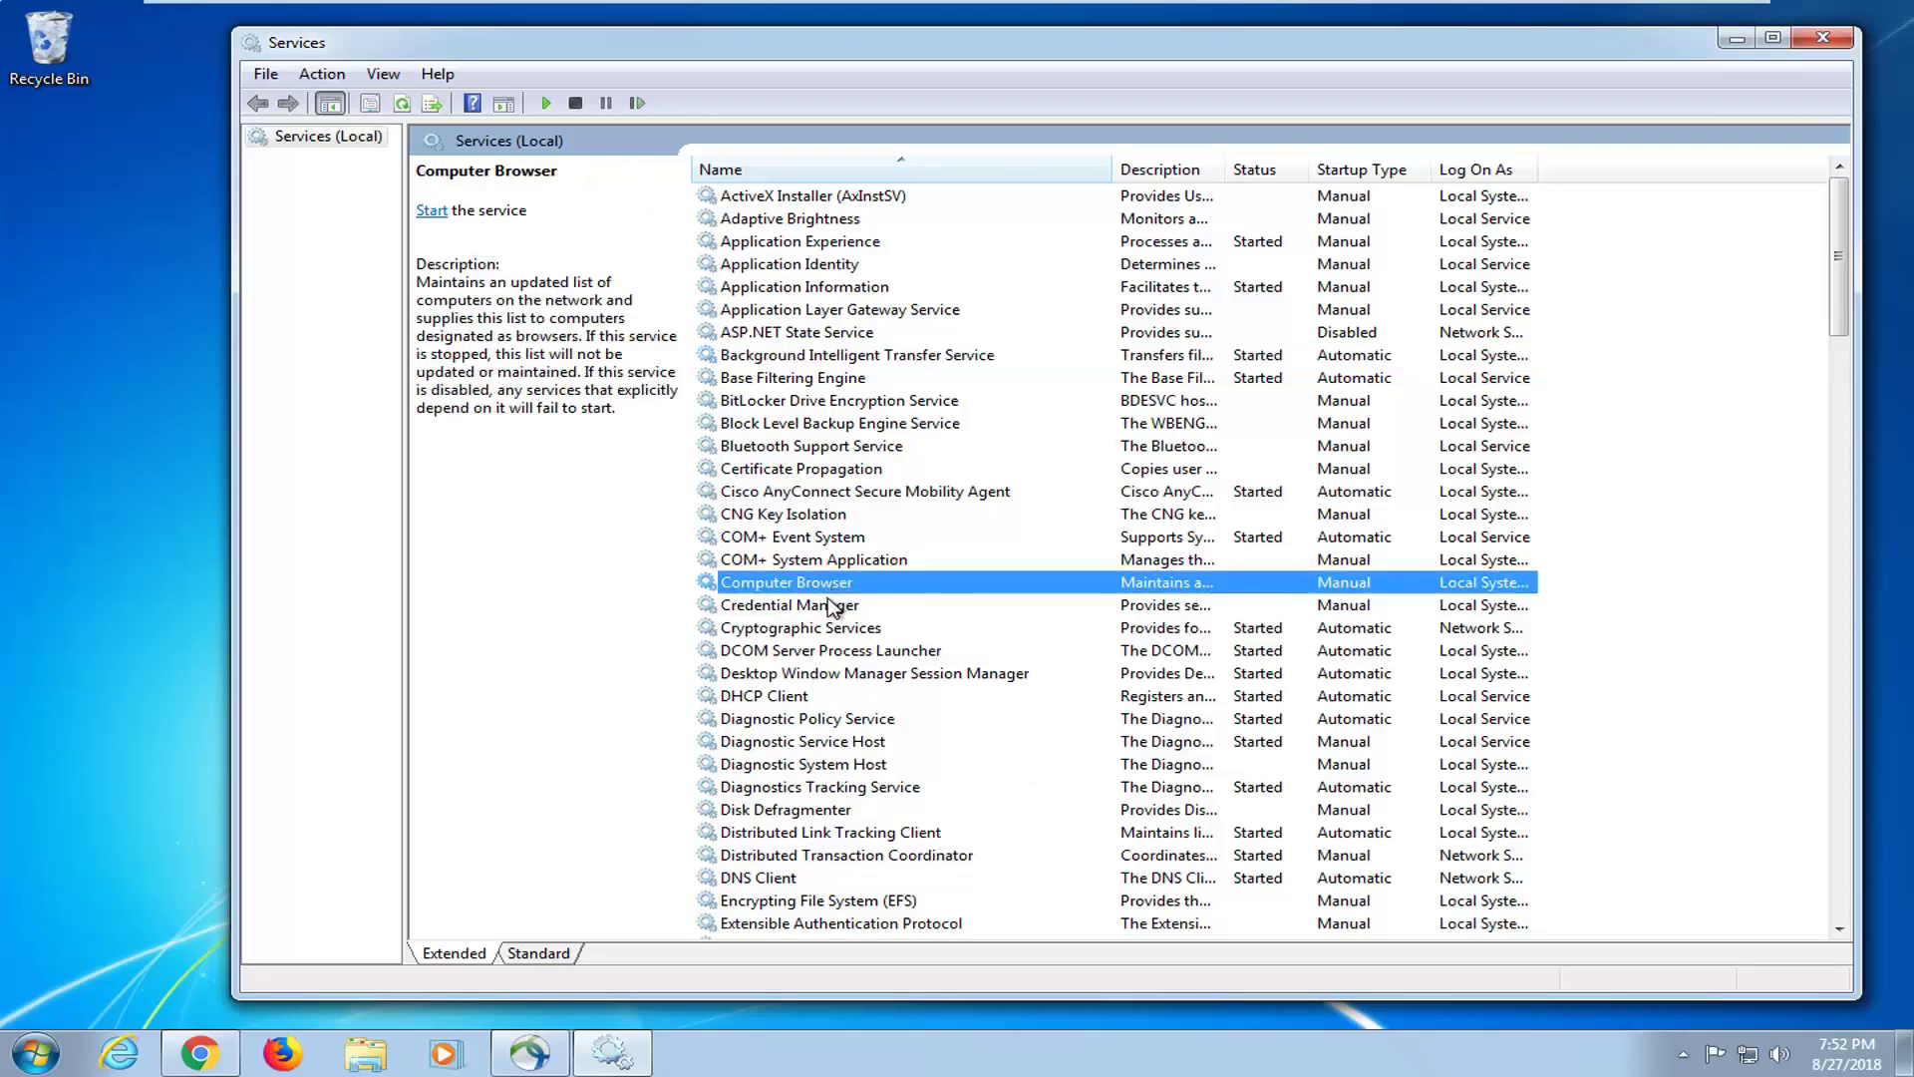
pyautogui.scroll(-20, 823, 626)
pyautogui.scroll(-7, 824, 626)
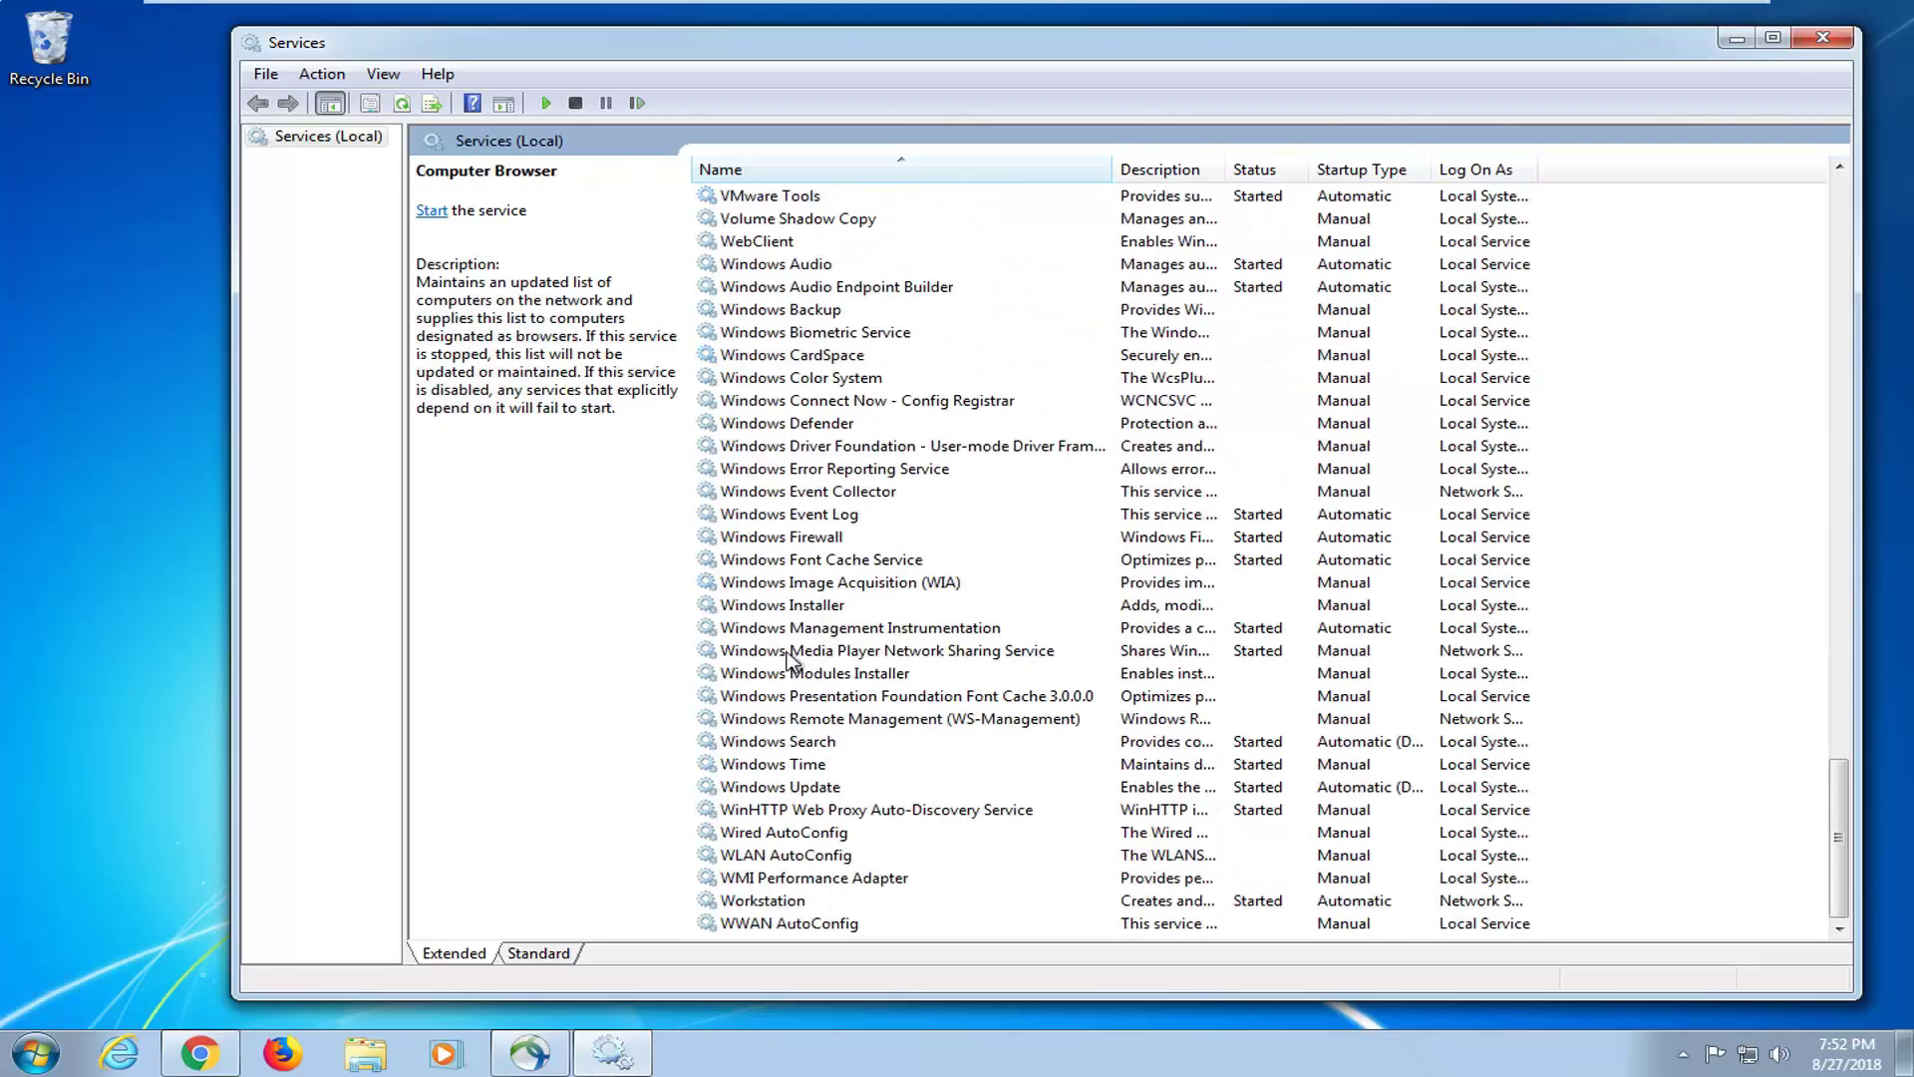
pyautogui.click(782, 789)
pyautogui.doubleClick(781, 789)
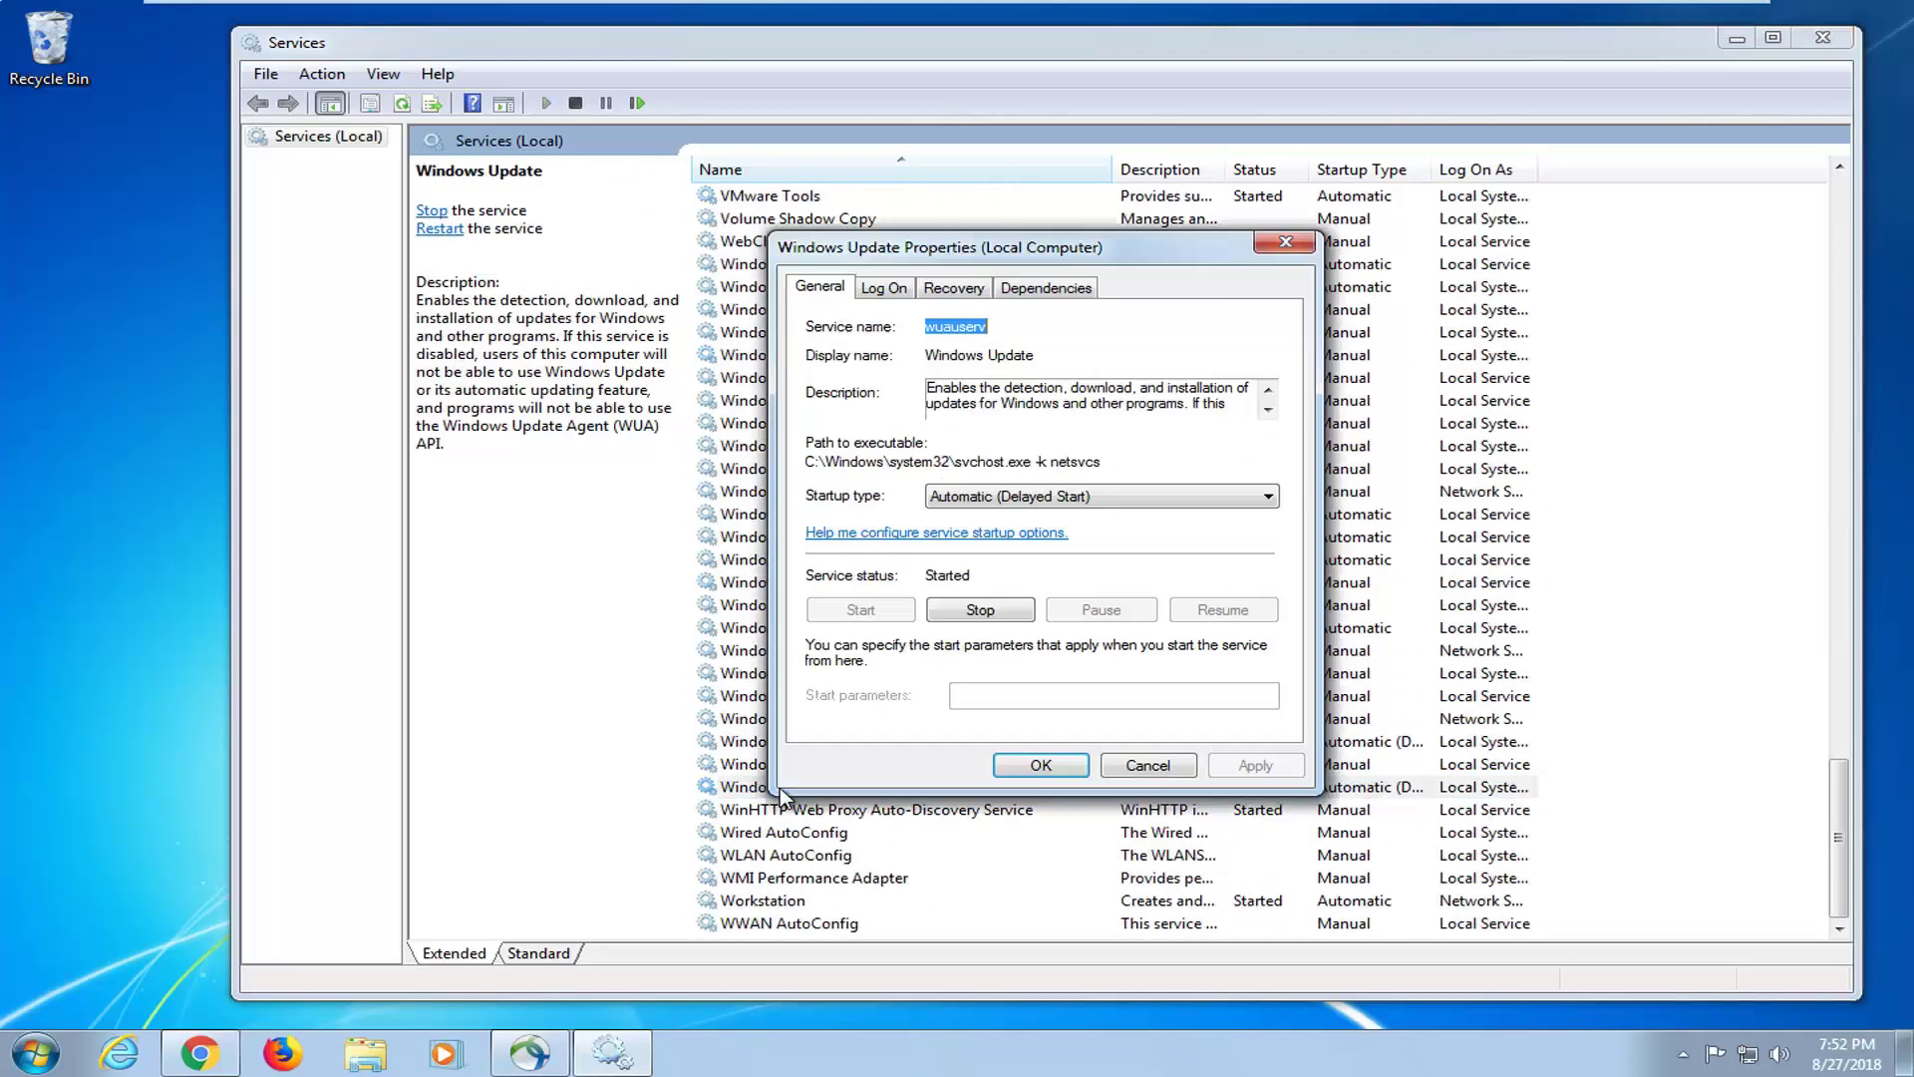
pyautogui.click(1000, 504)
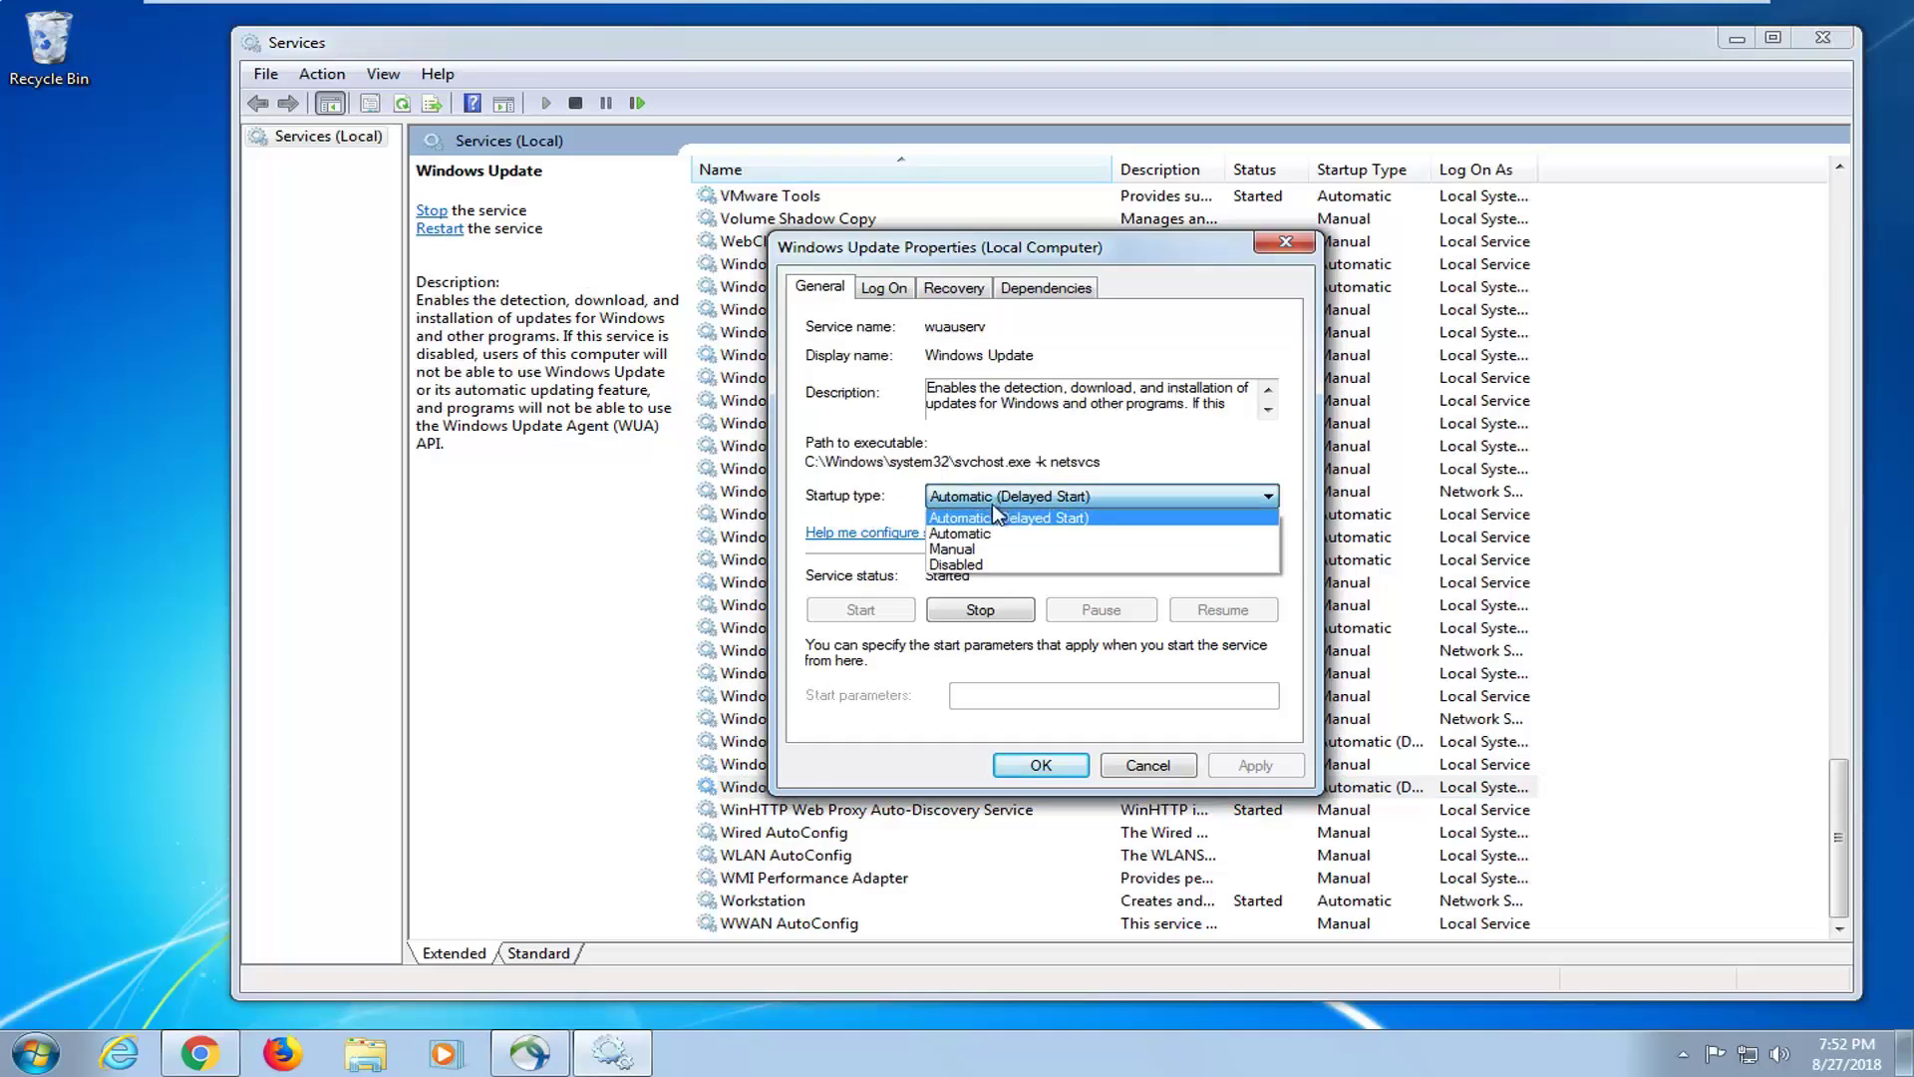
pyautogui.click(817, 496)
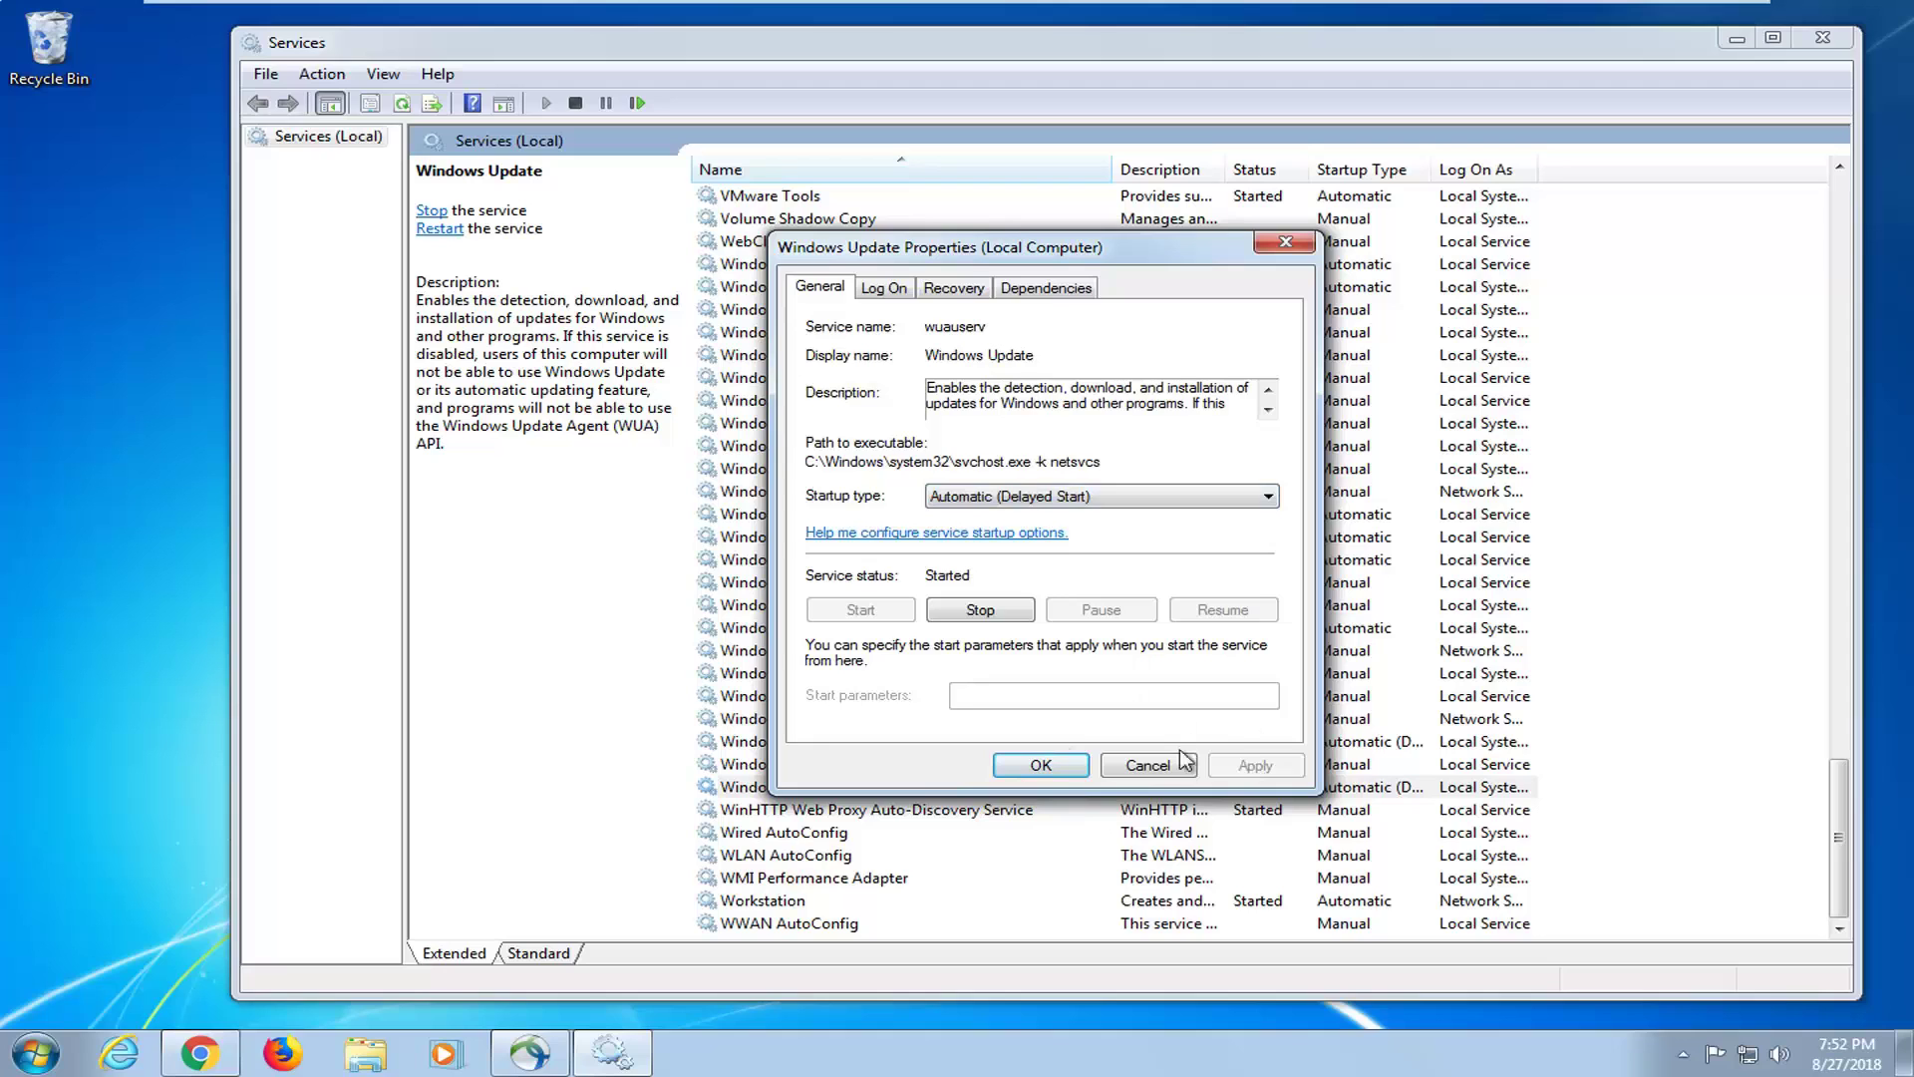
pyautogui.click(1018, 768)
pyautogui.click(1820, 38)
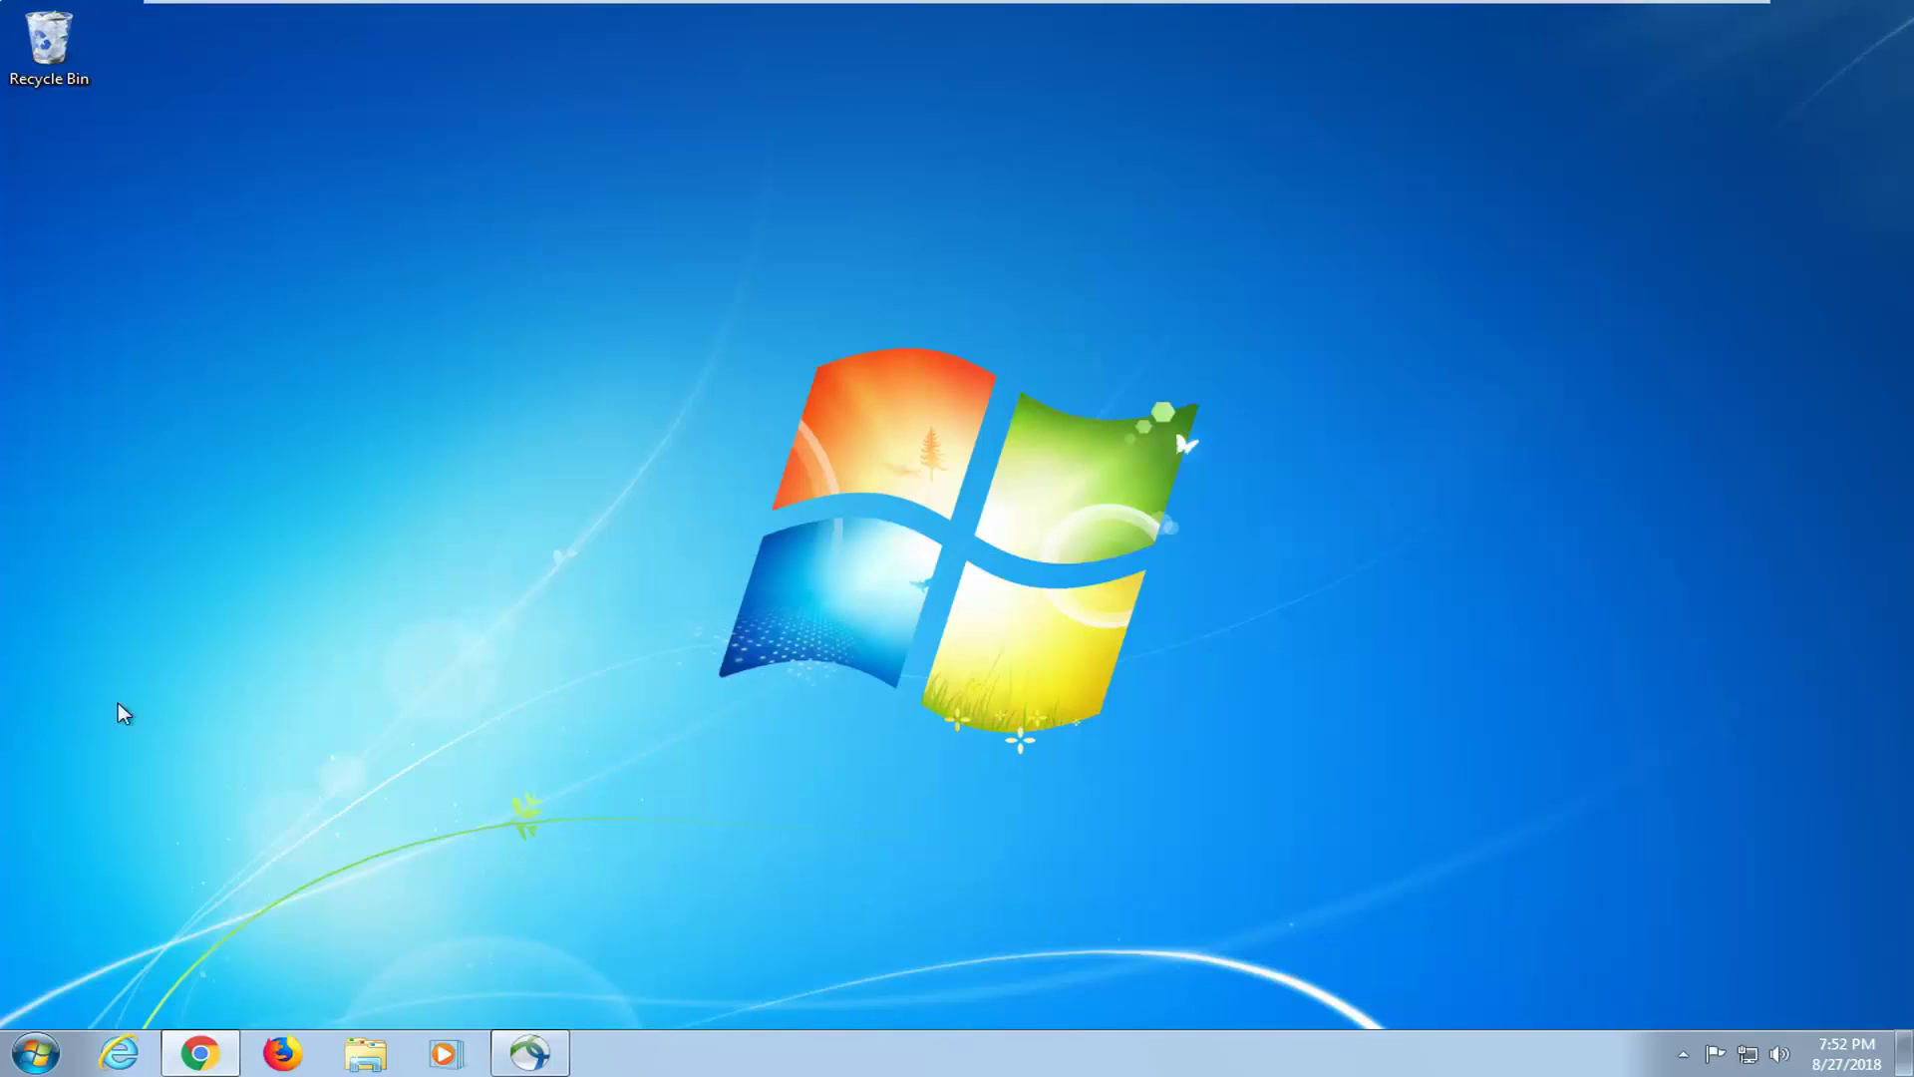
# Step: Open Windows Update from a Start menu search for 'windows update'
pyautogui.click(30, 1052)
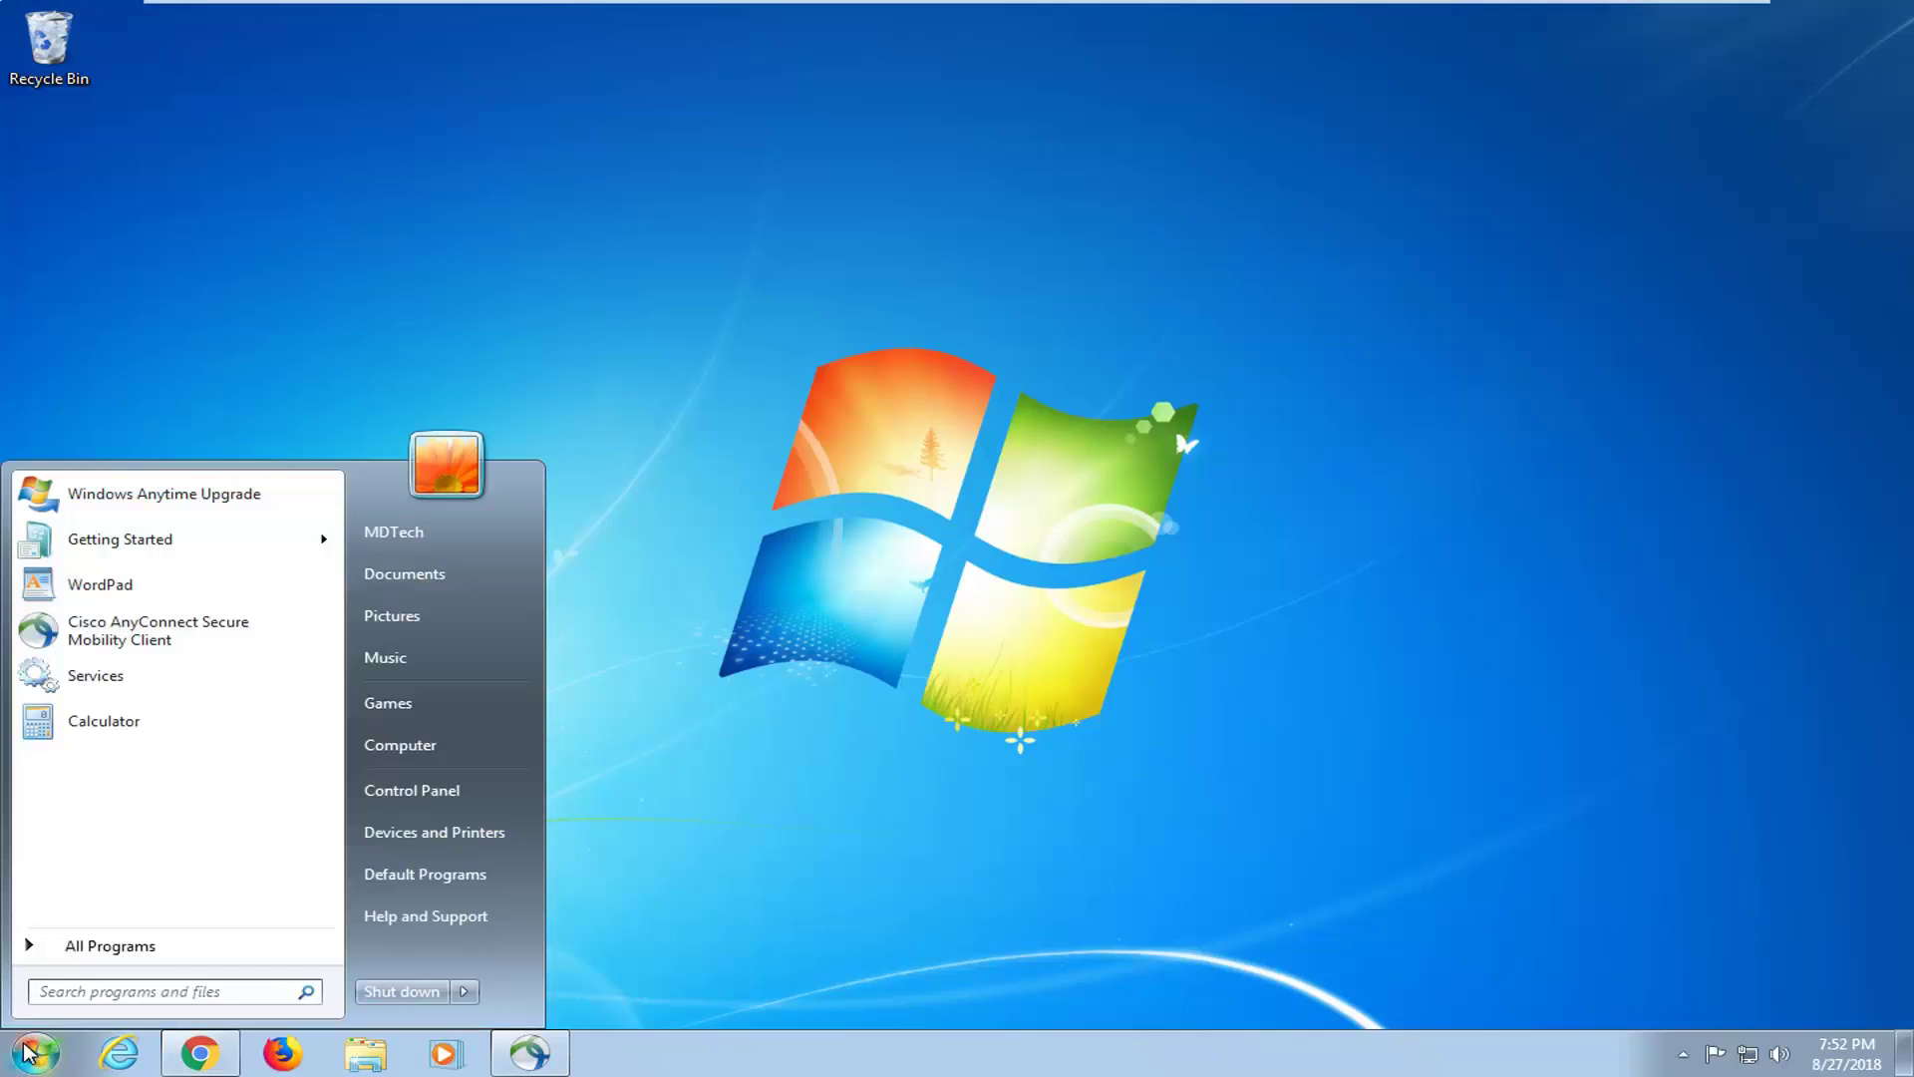
pyautogui.write('windows update')
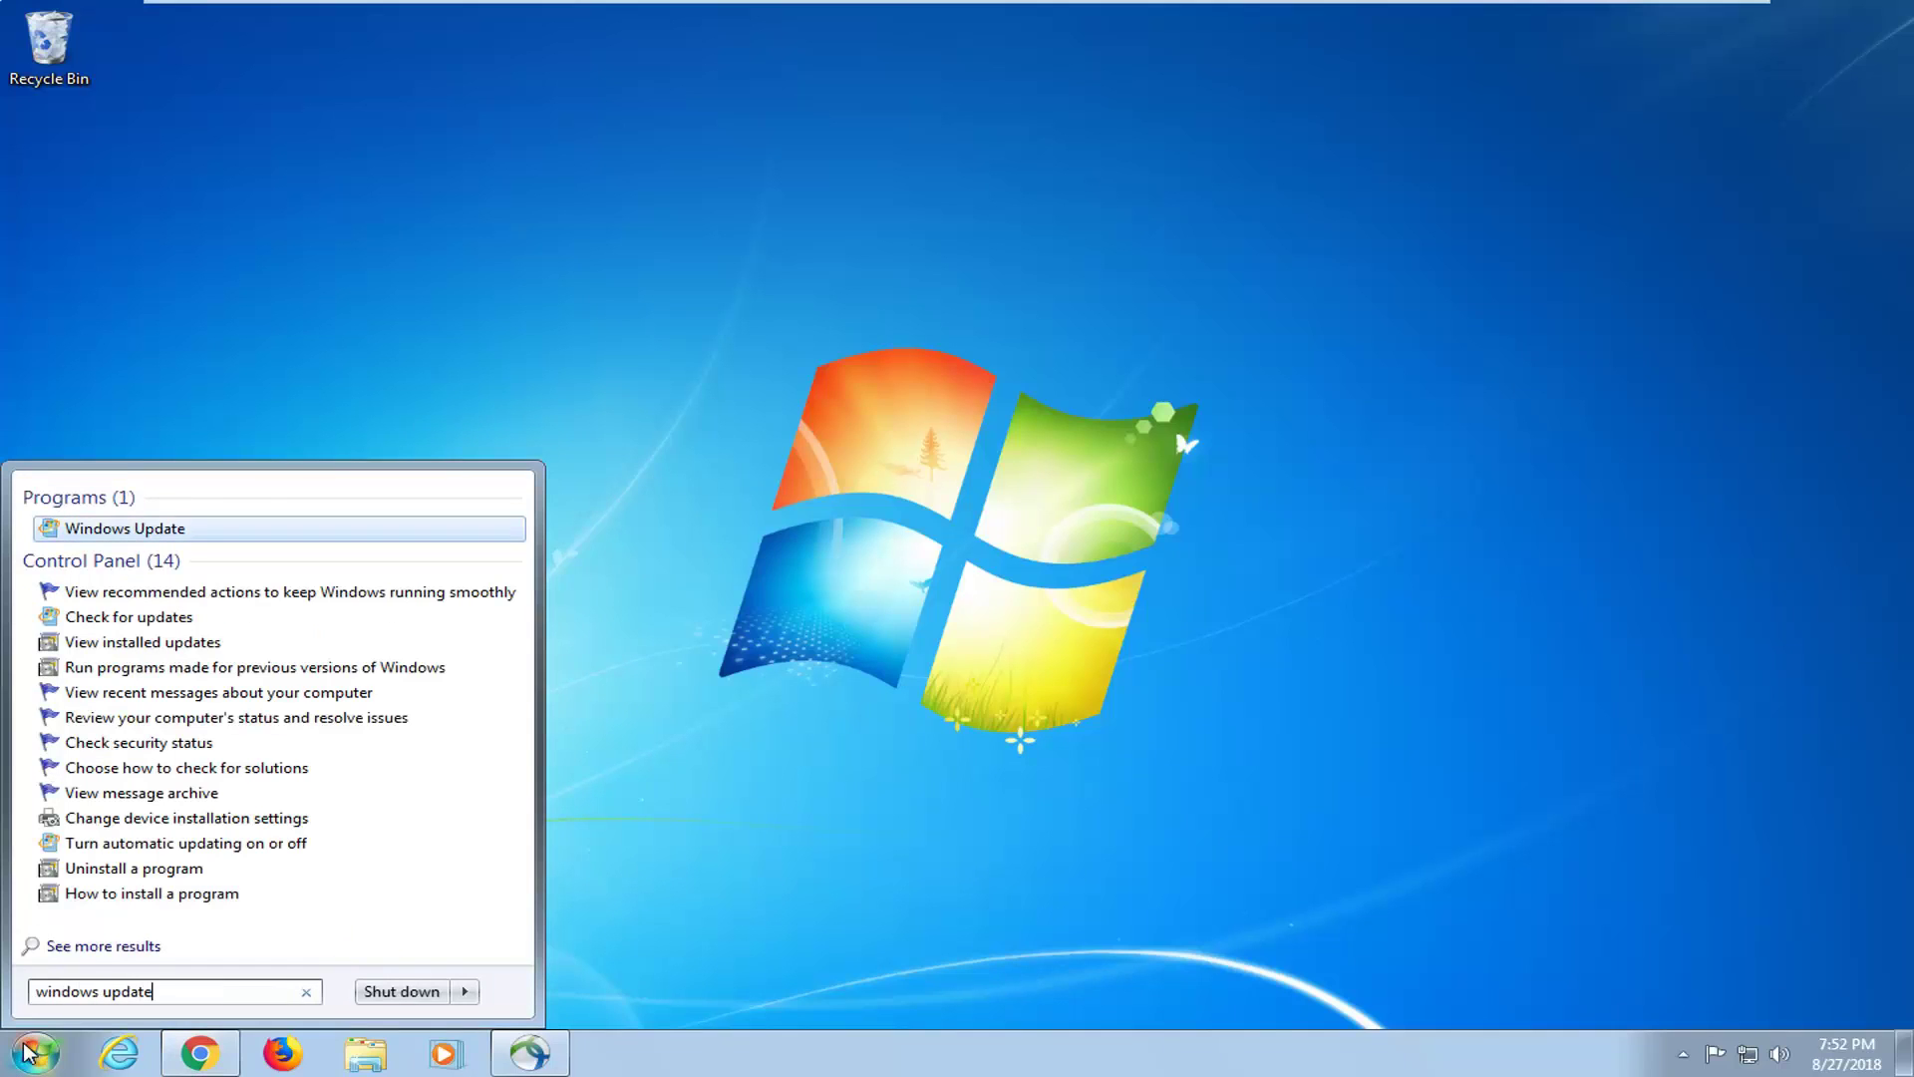
pyautogui.click(150, 528)
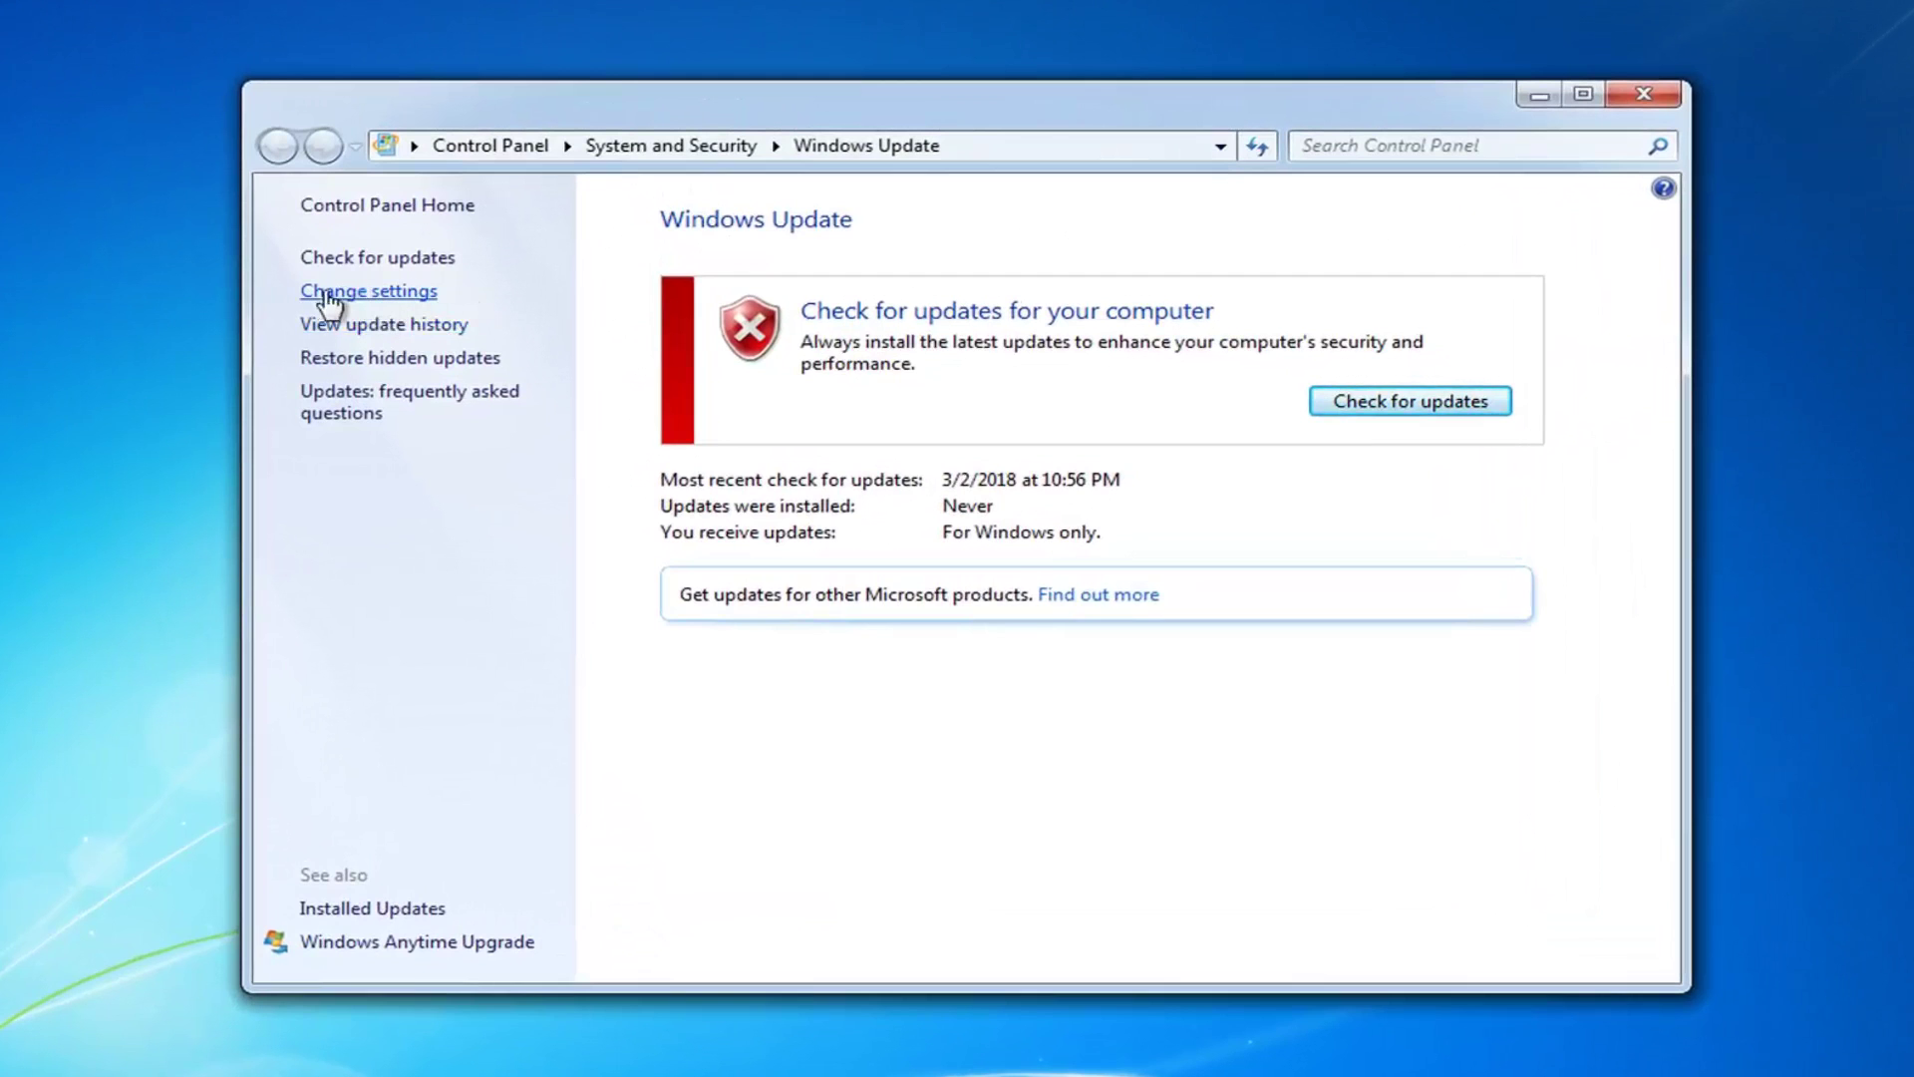
# Step: Set important updates to Install updates automatically (recommended) and return to the overview
pyautogui.click(357, 291)
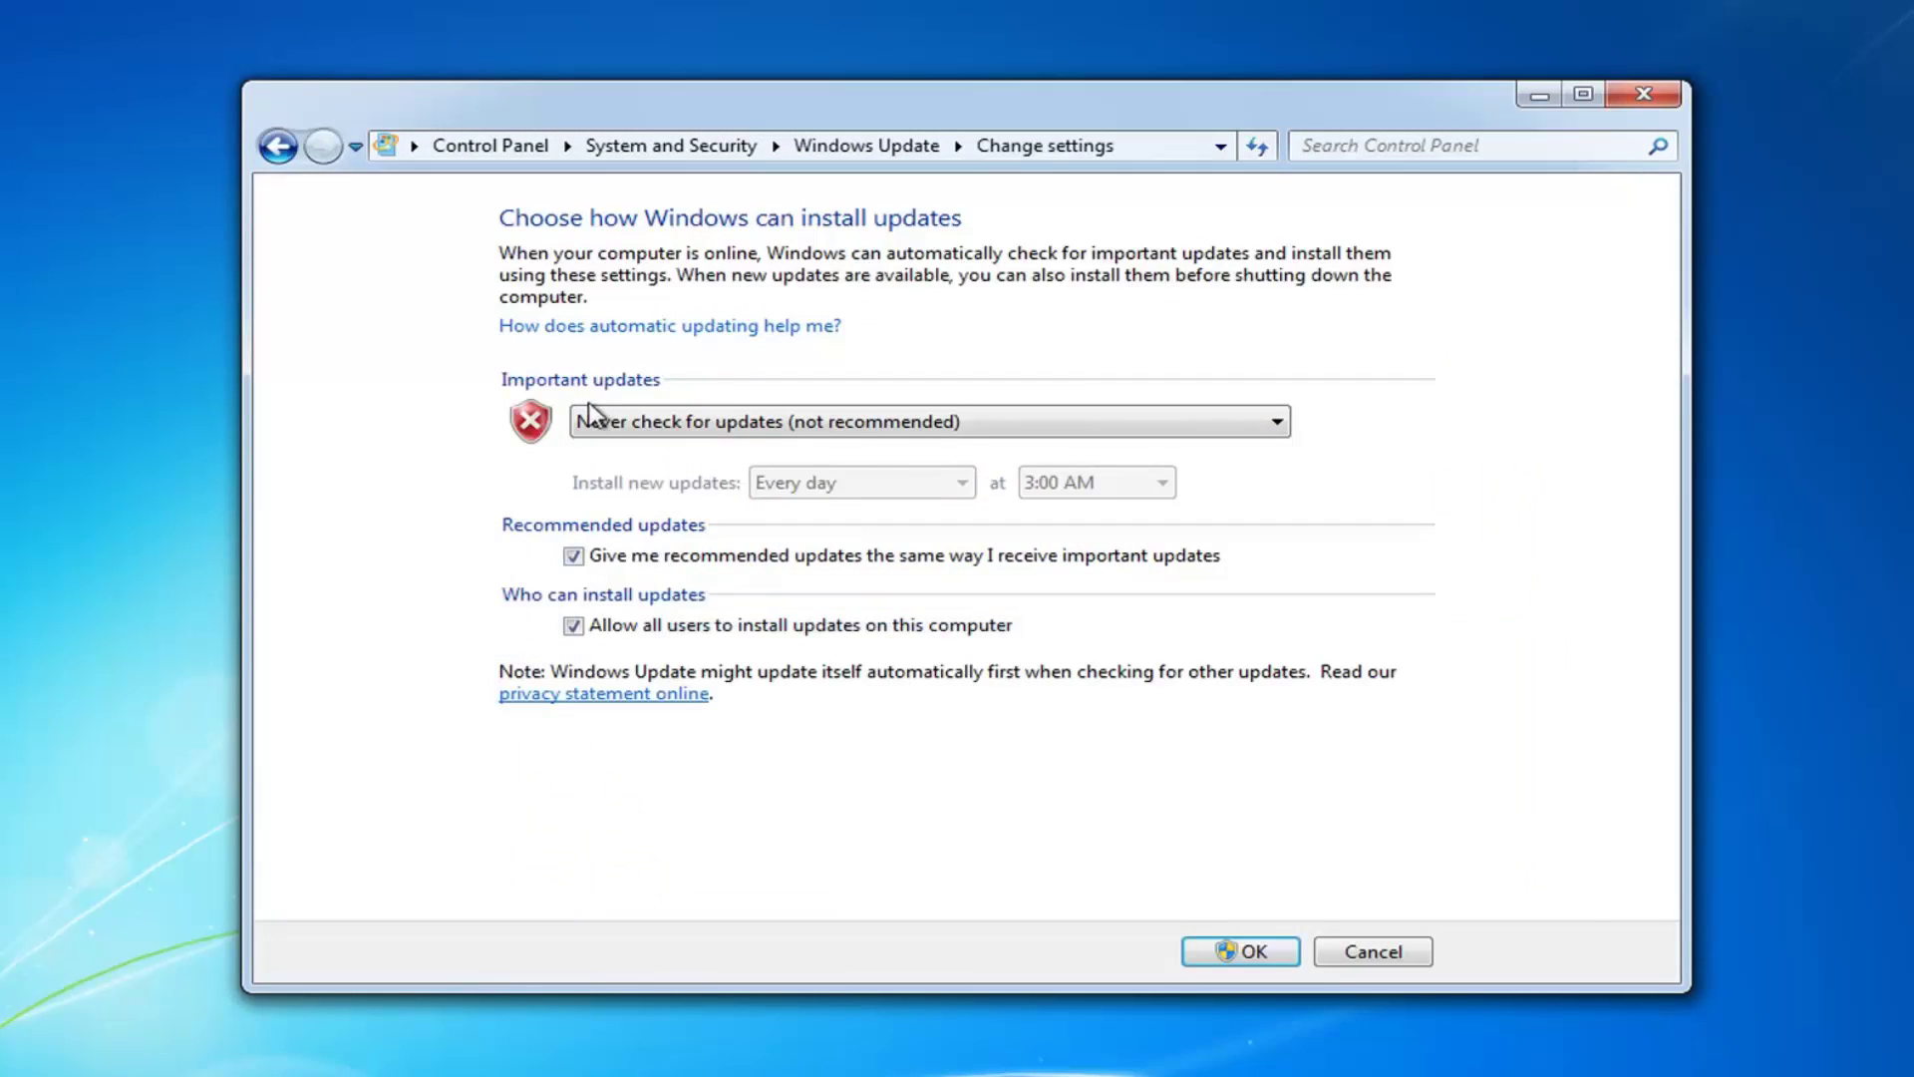
pyautogui.click(616, 426)
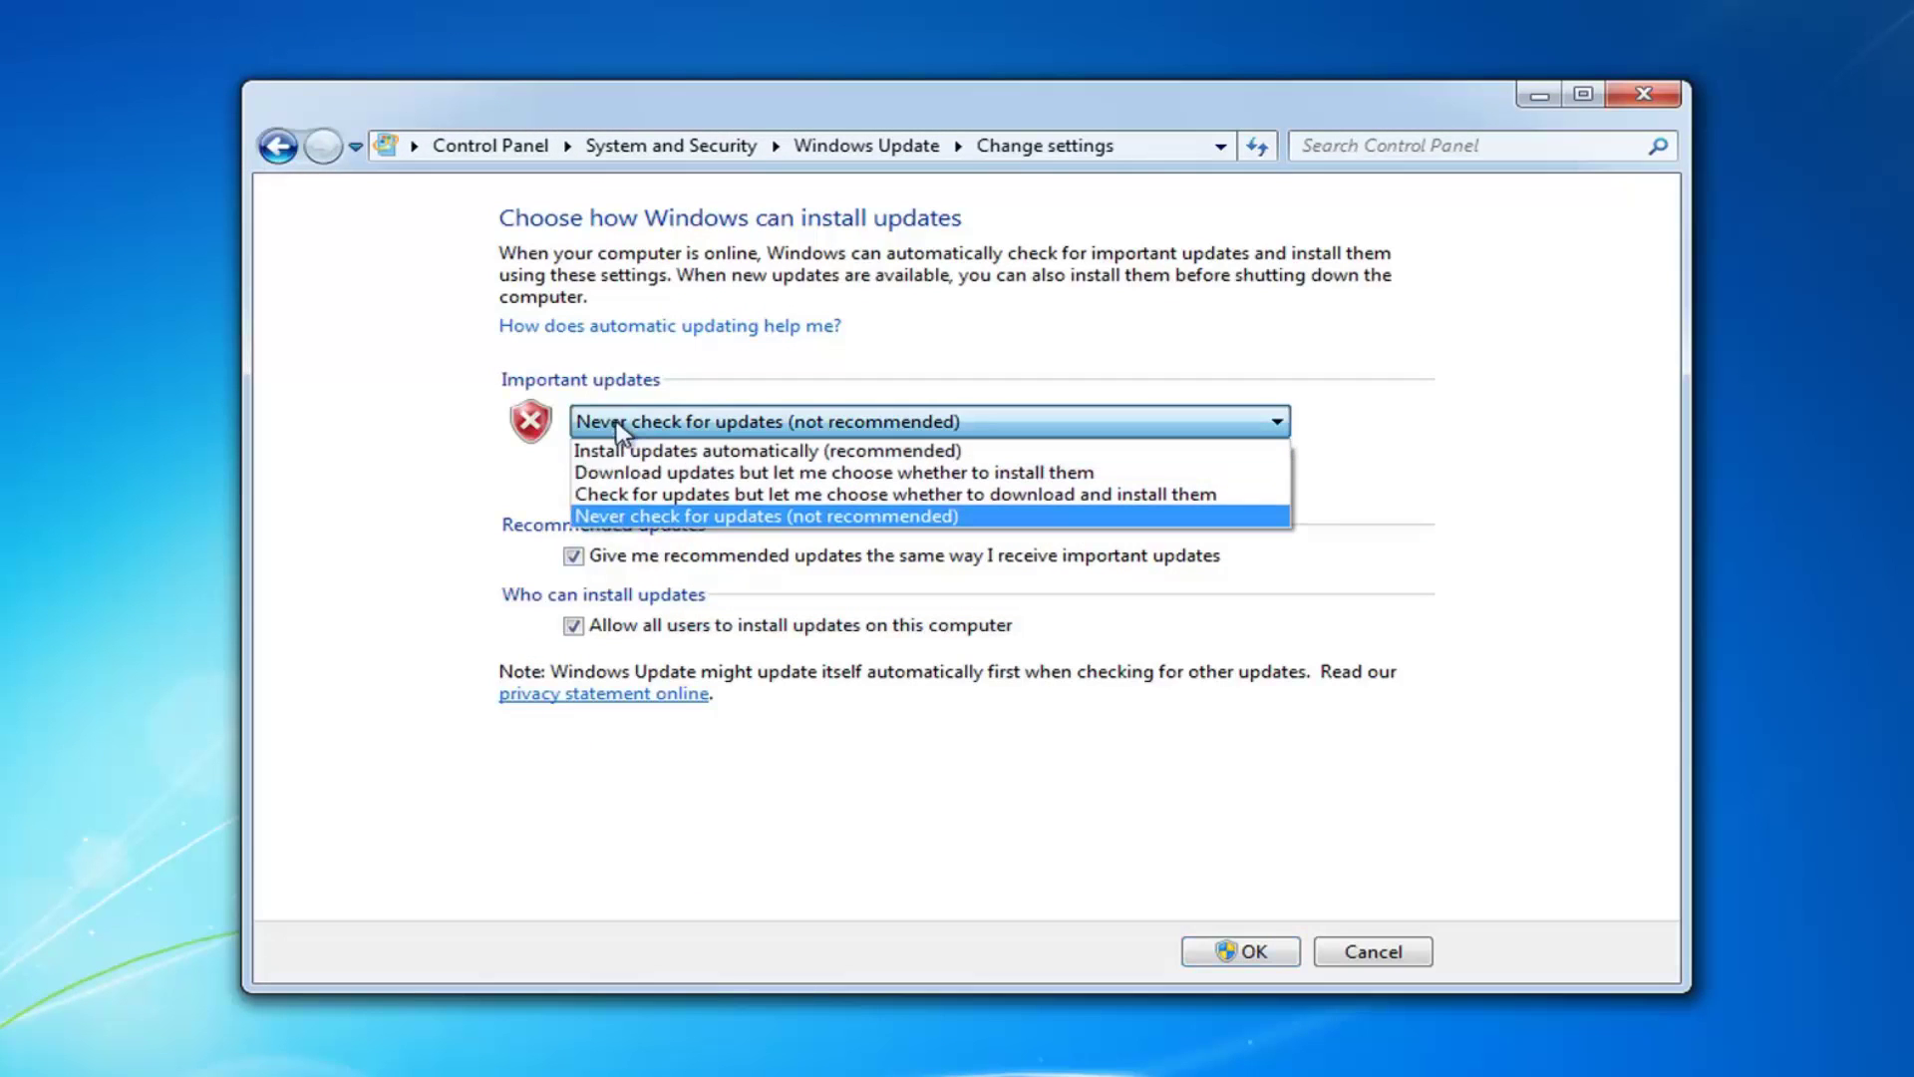
pyautogui.click(675, 455)
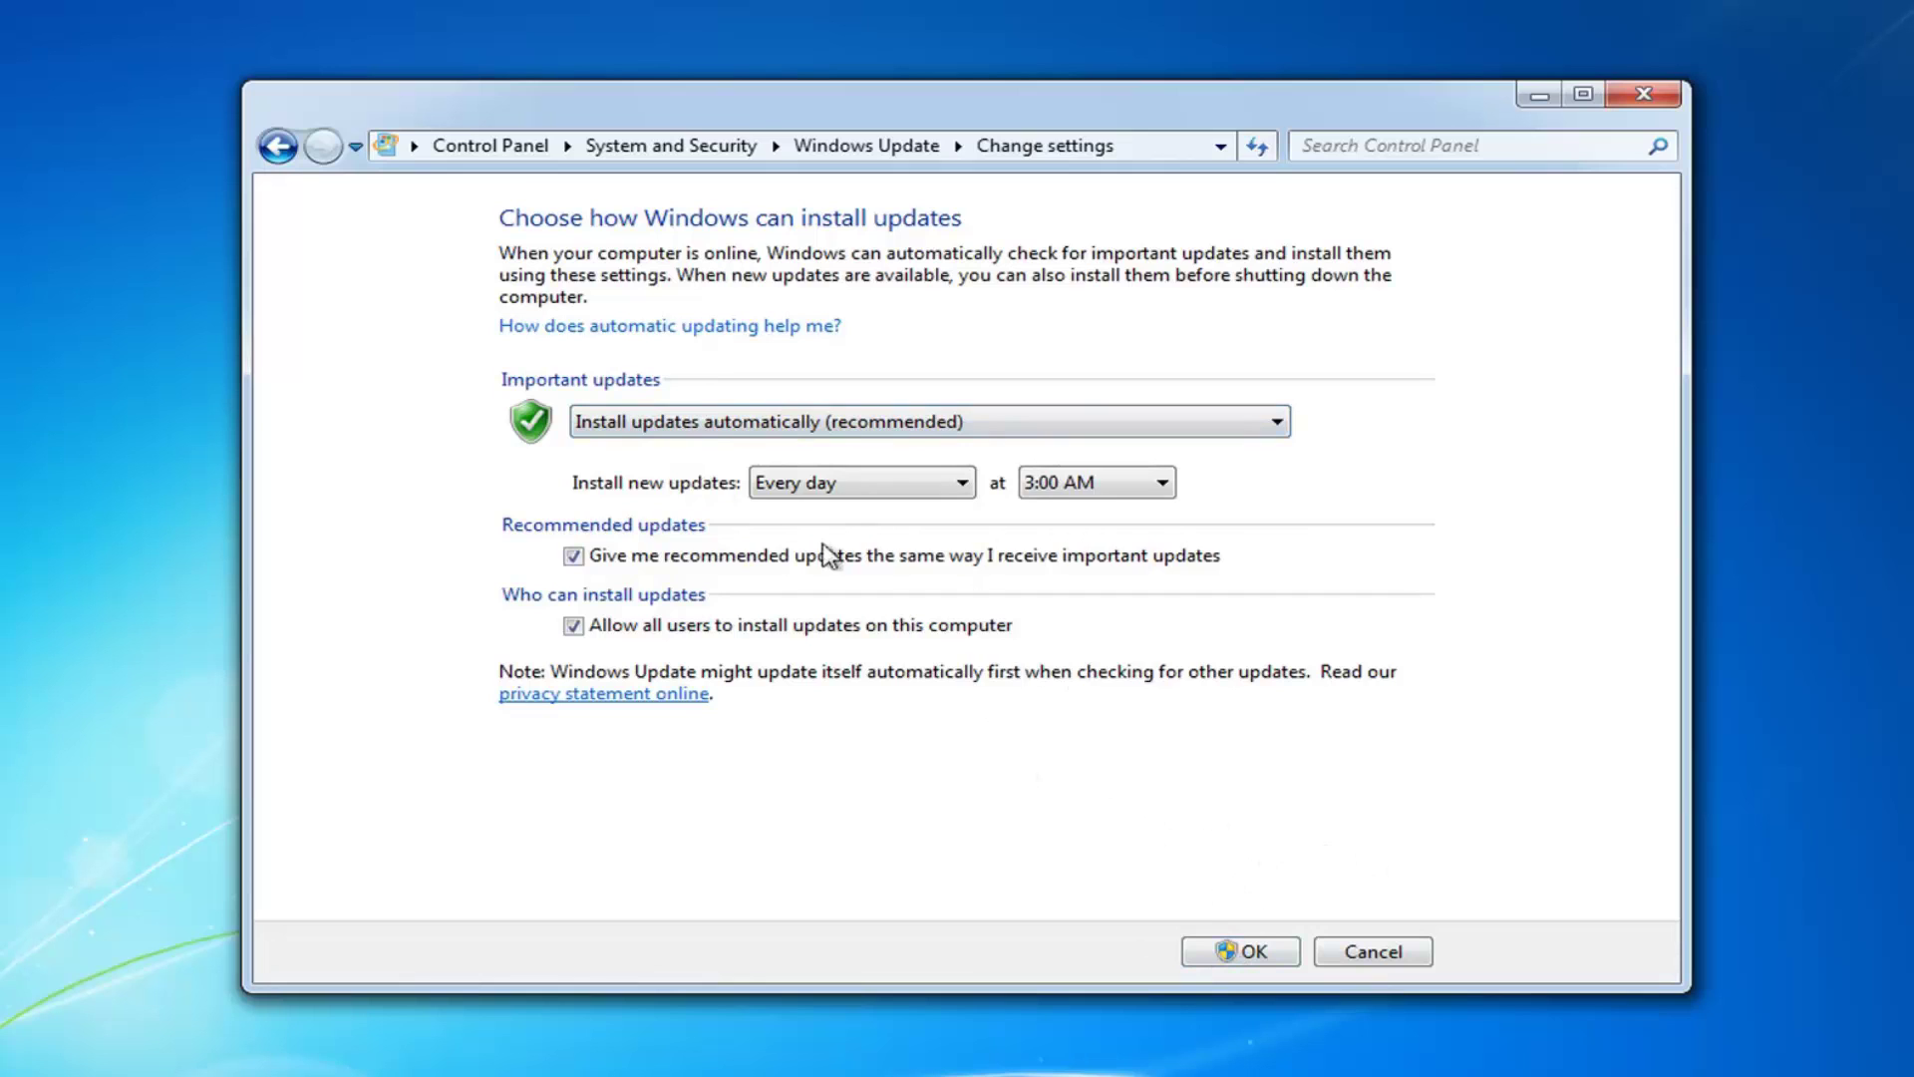
pyautogui.click(708, 429)
pyautogui.click(622, 516)
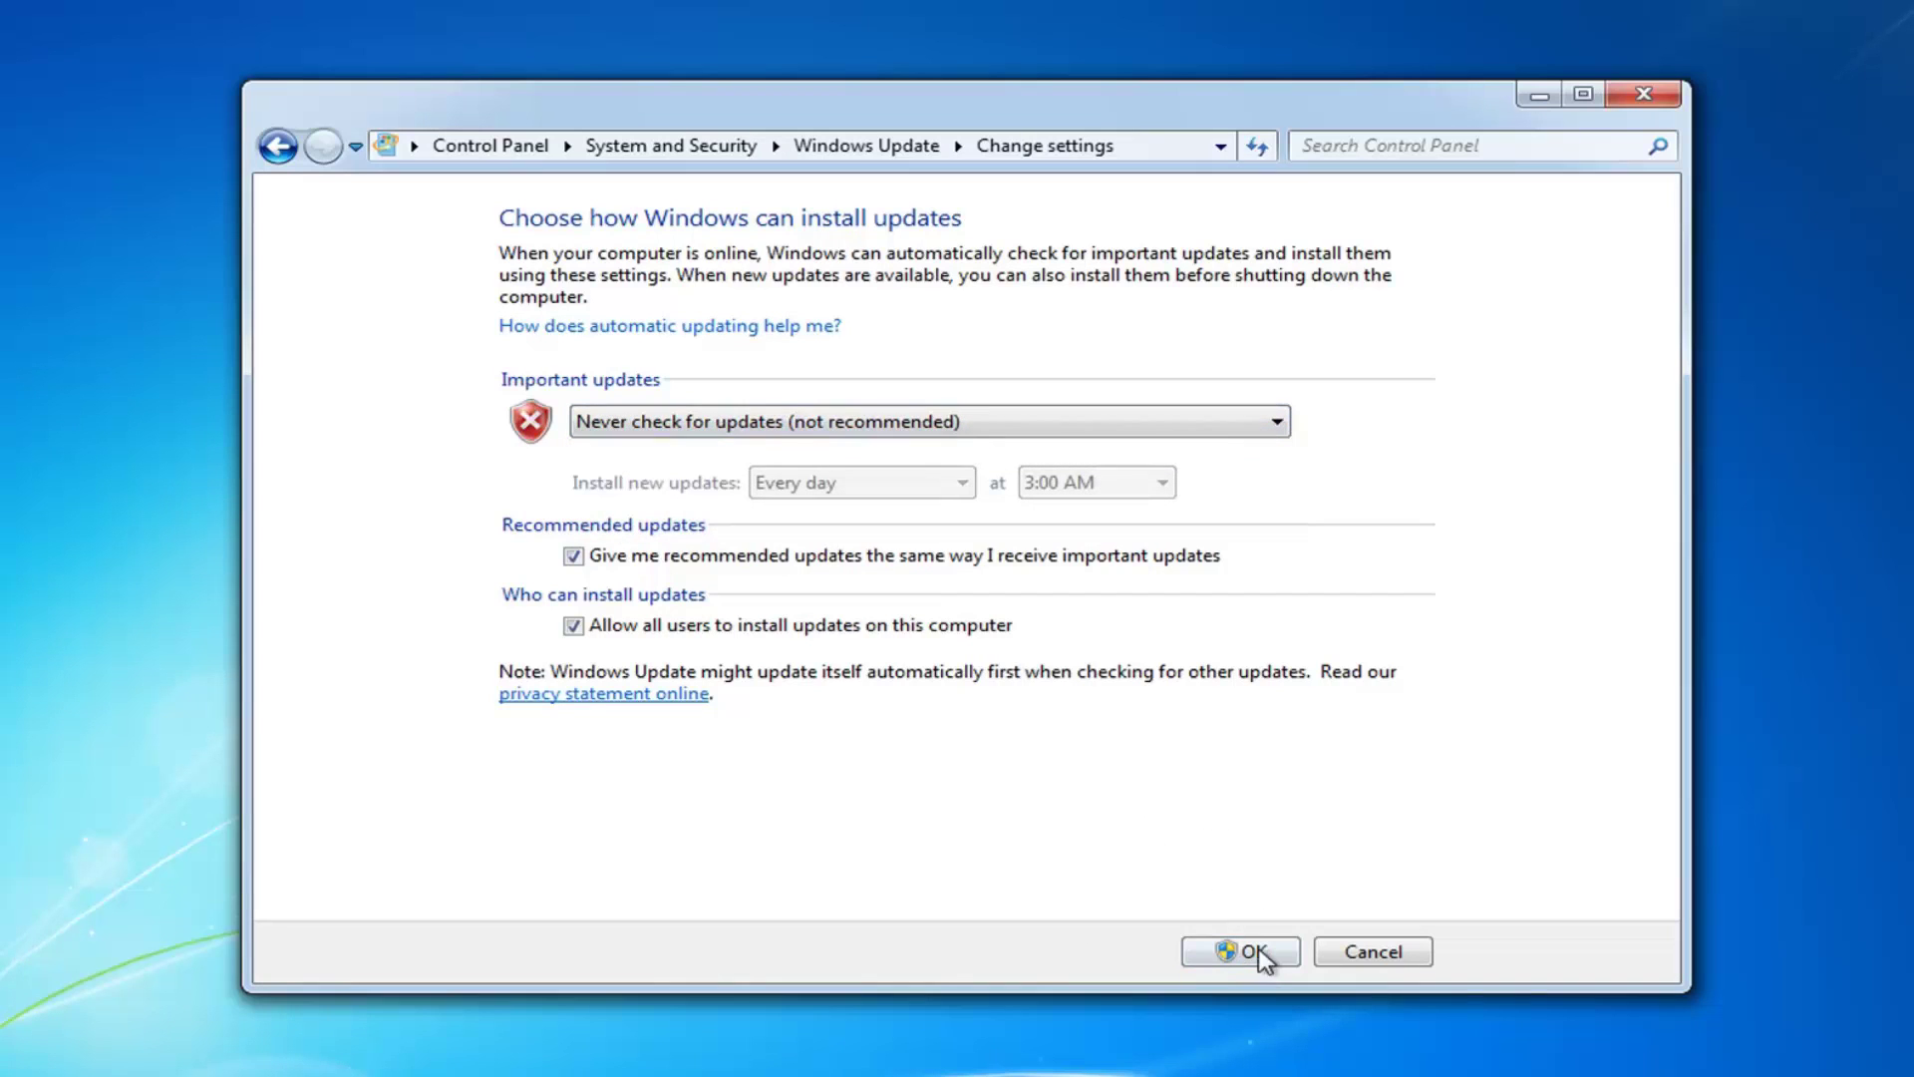
pyautogui.click(764, 432)
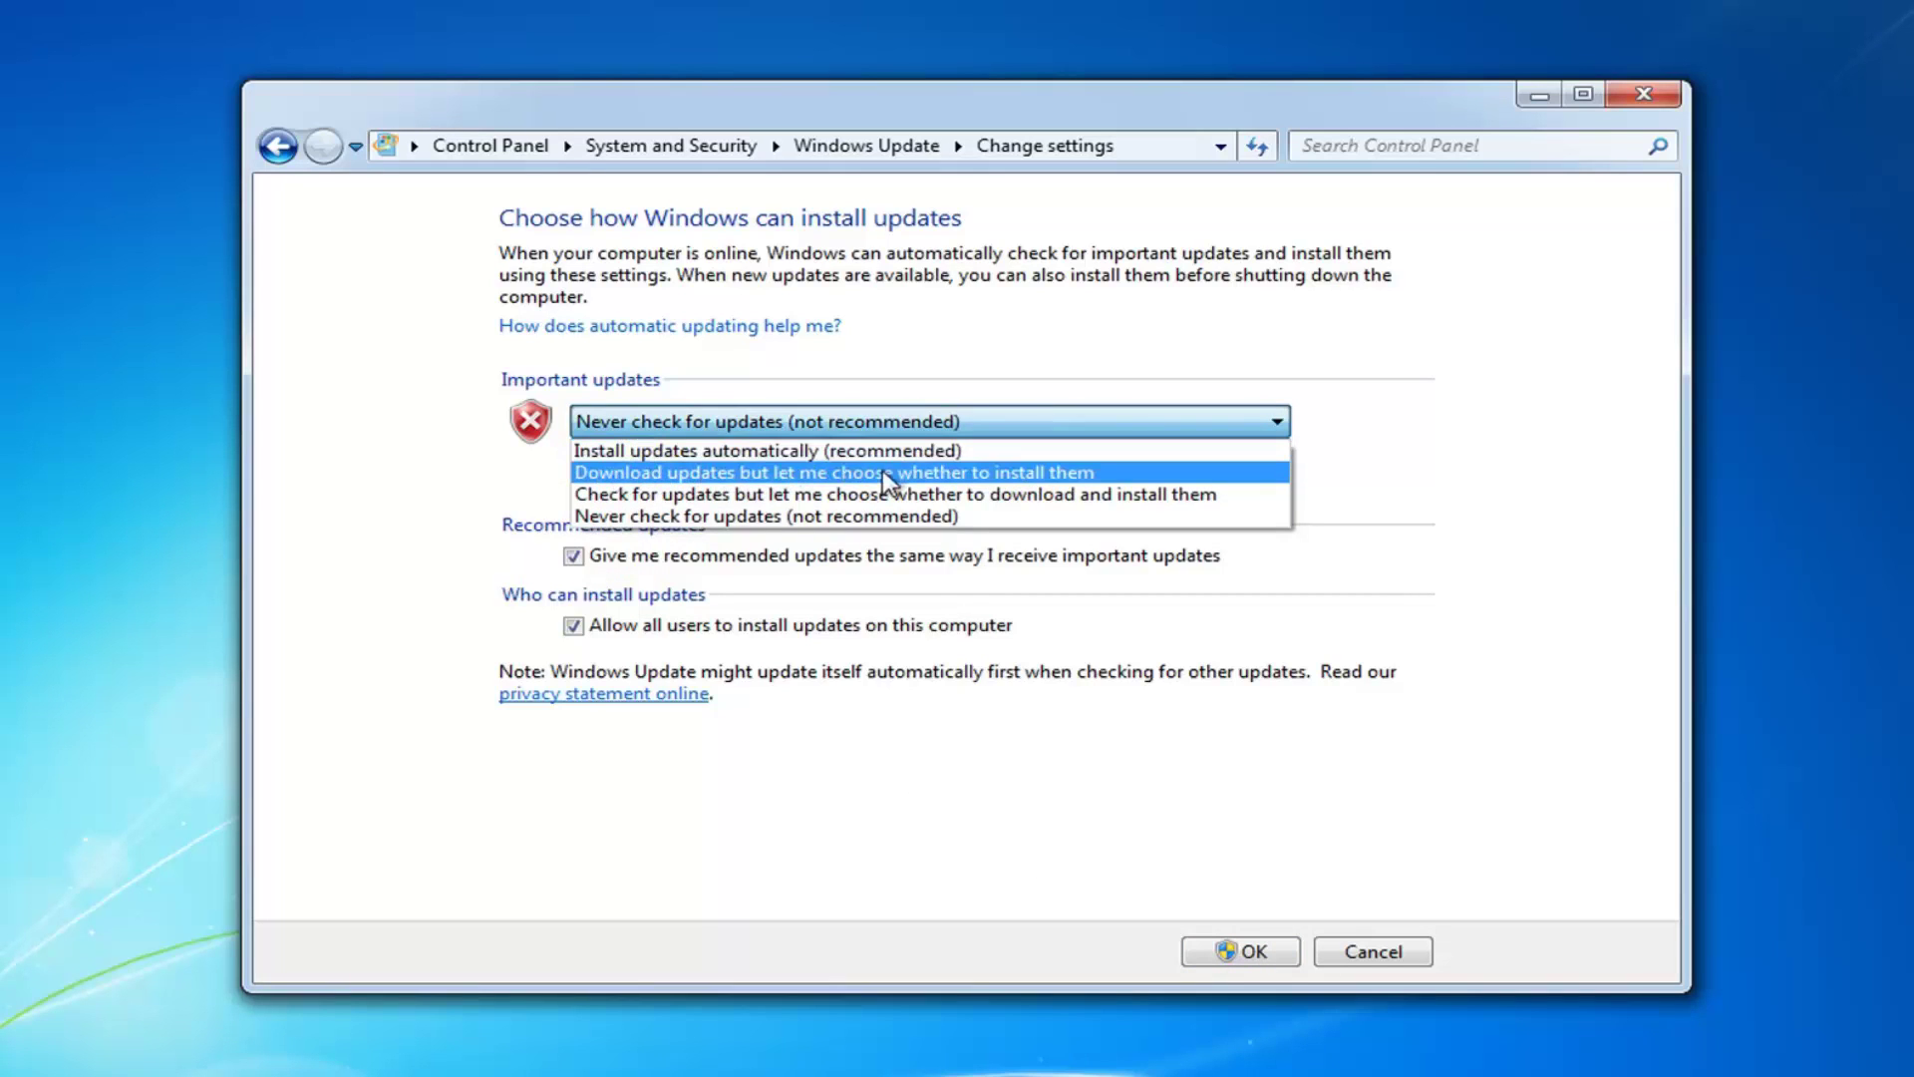
pyautogui.click(599, 454)
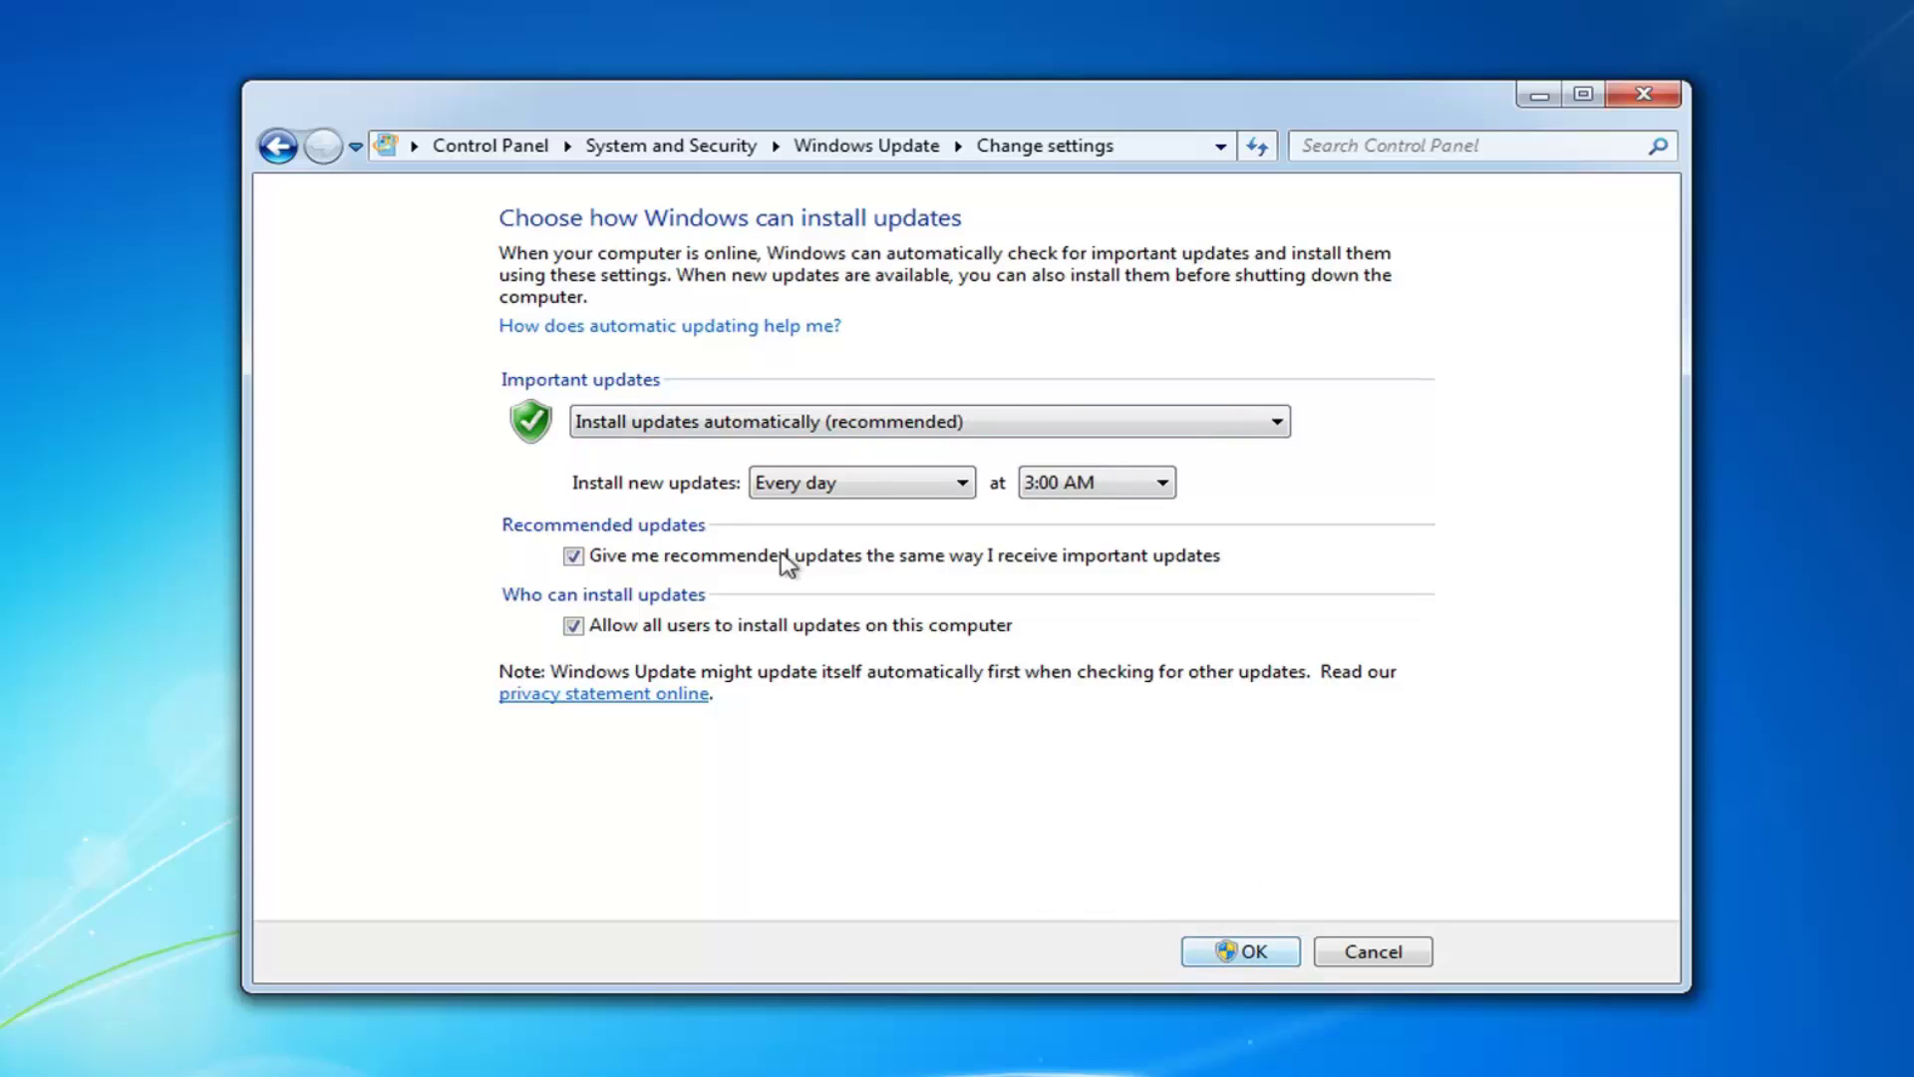
pyautogui.click(278, 146)
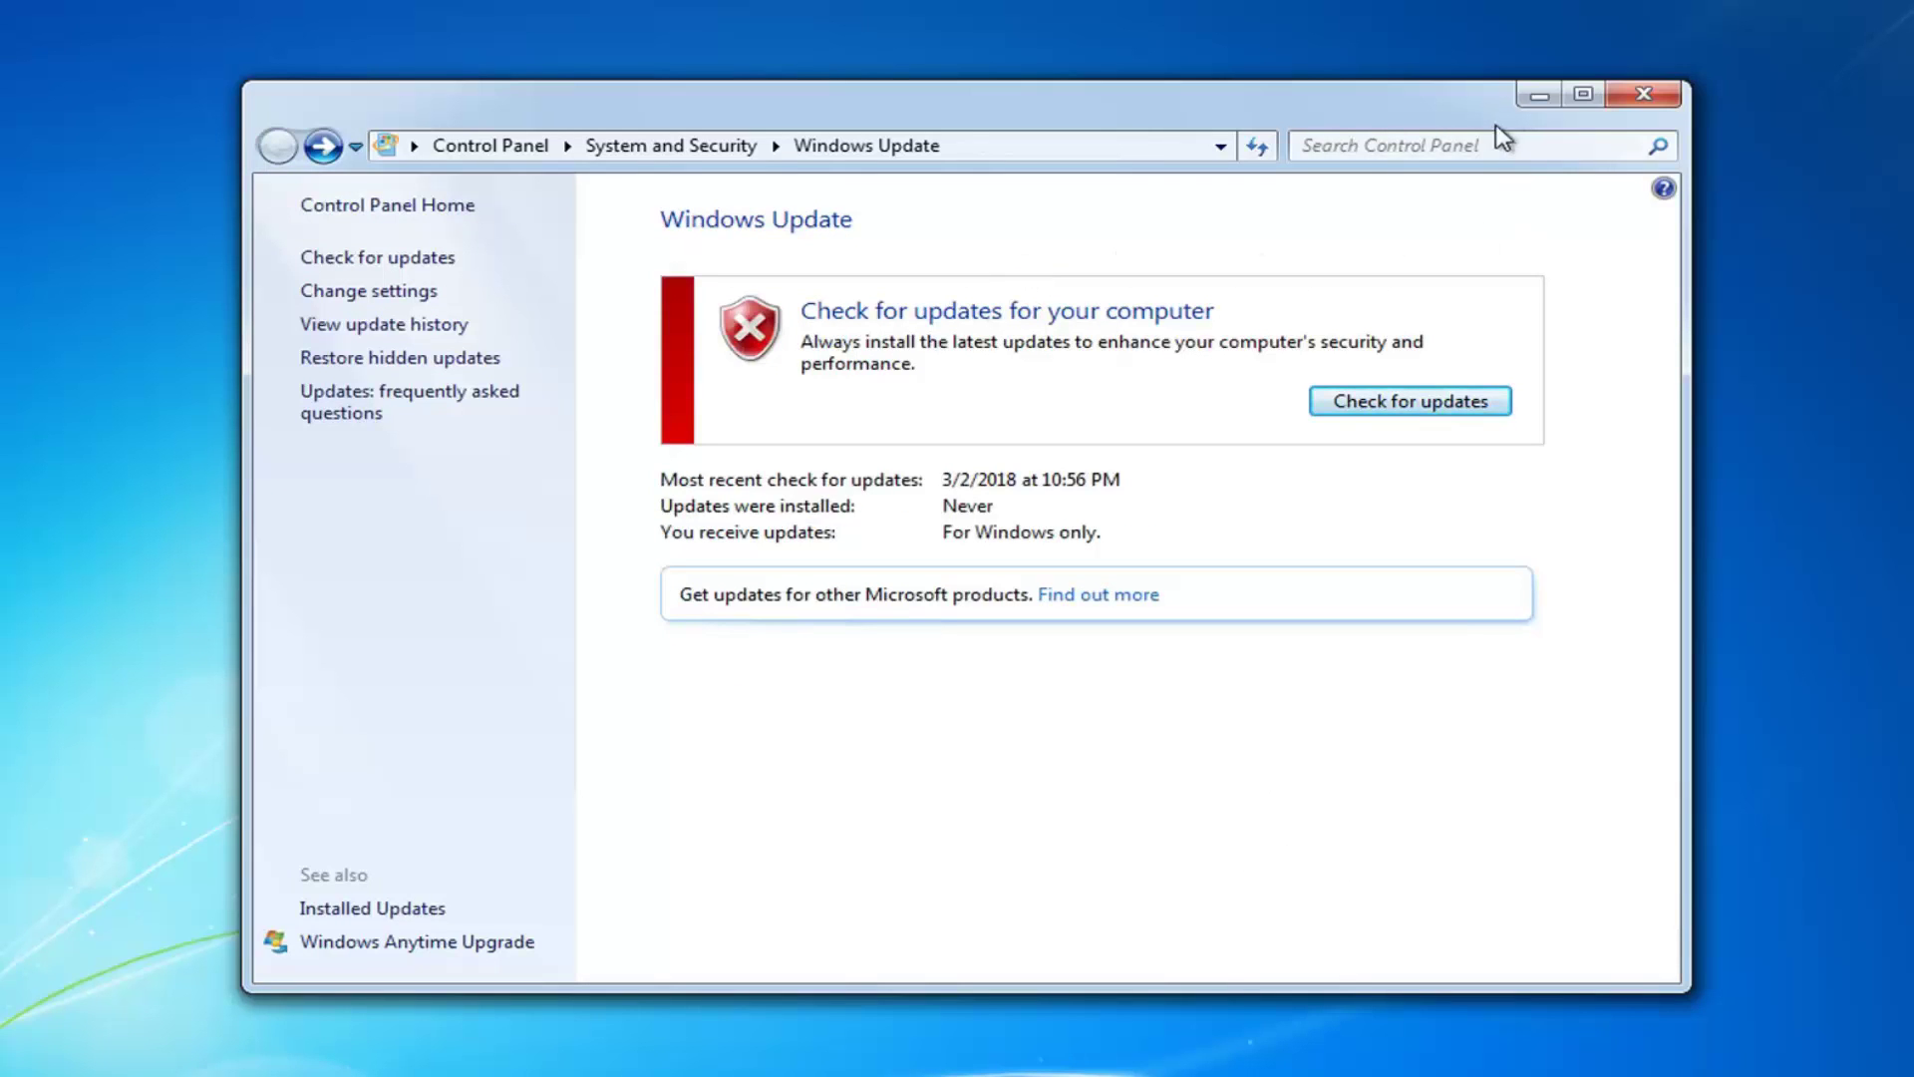
# Step: Close the Windows Update Control Panel window
pyautogui.click(1664, 94)
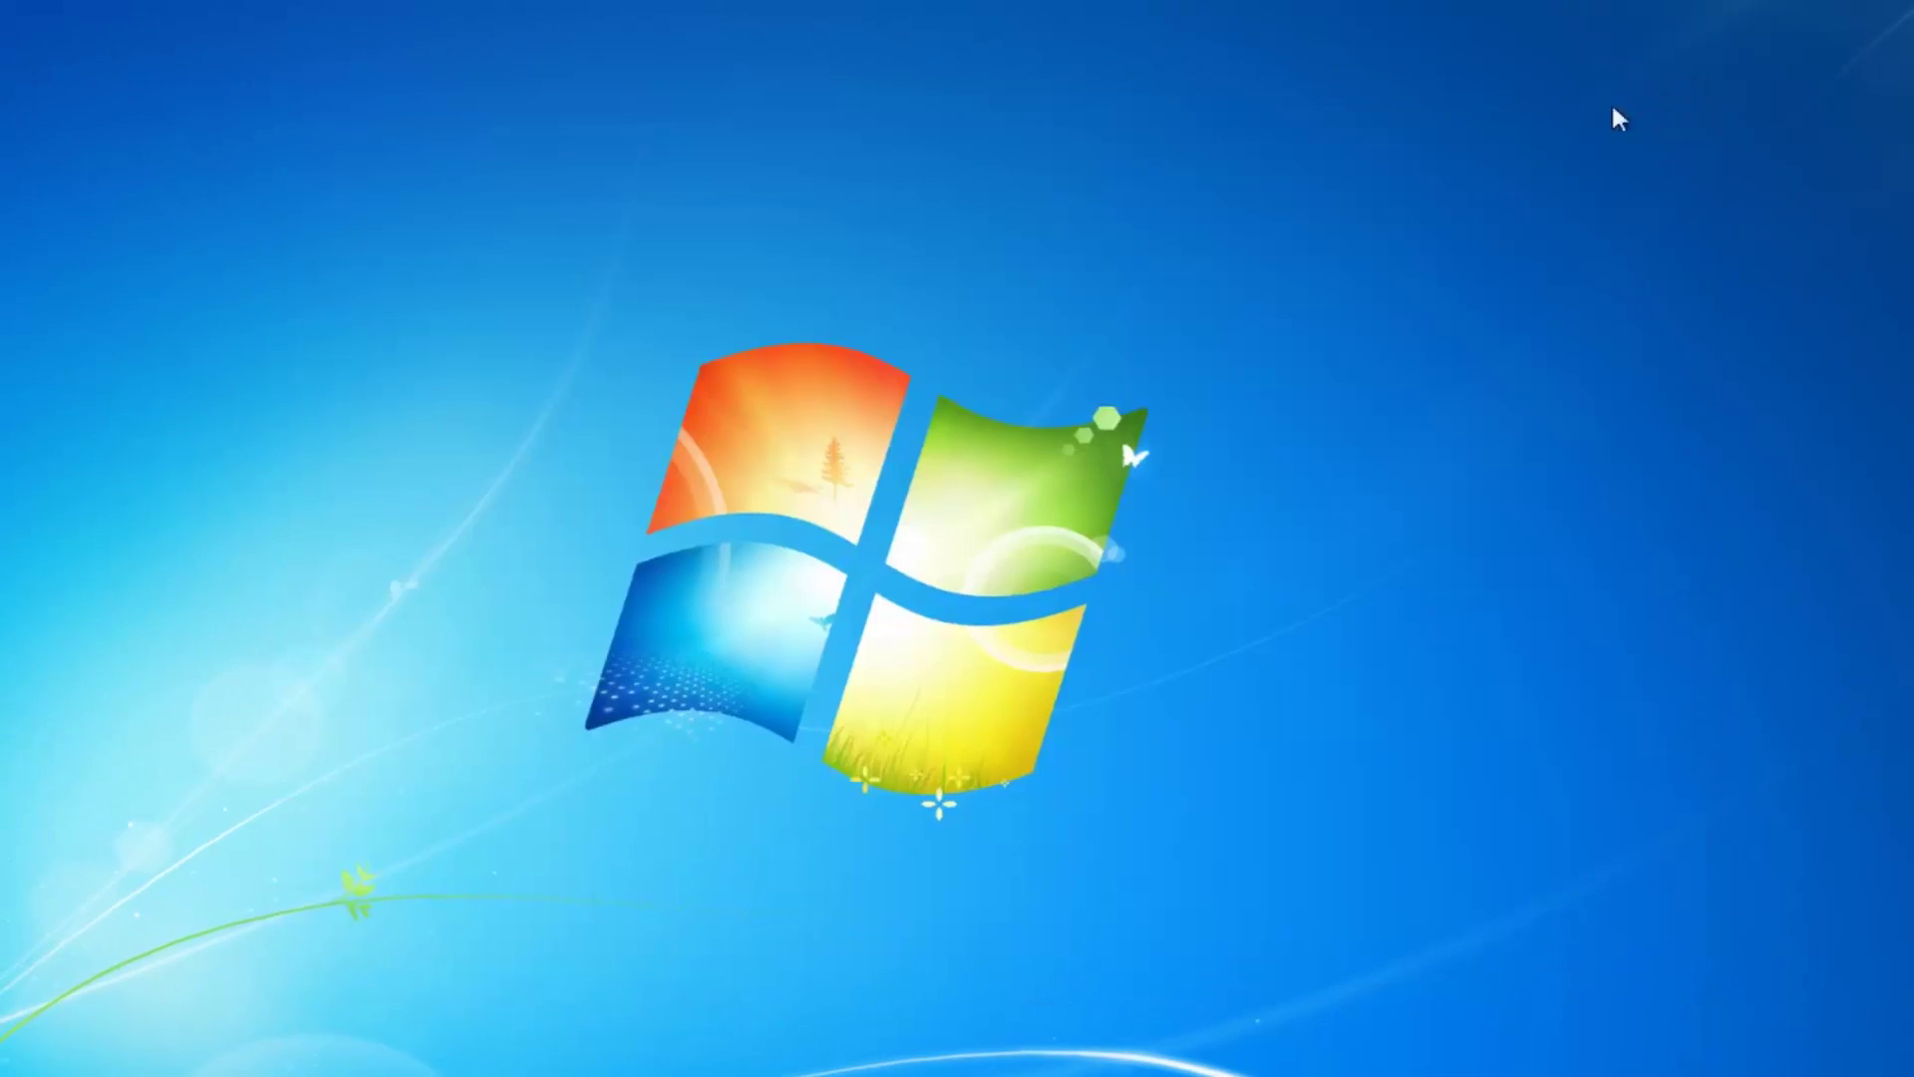